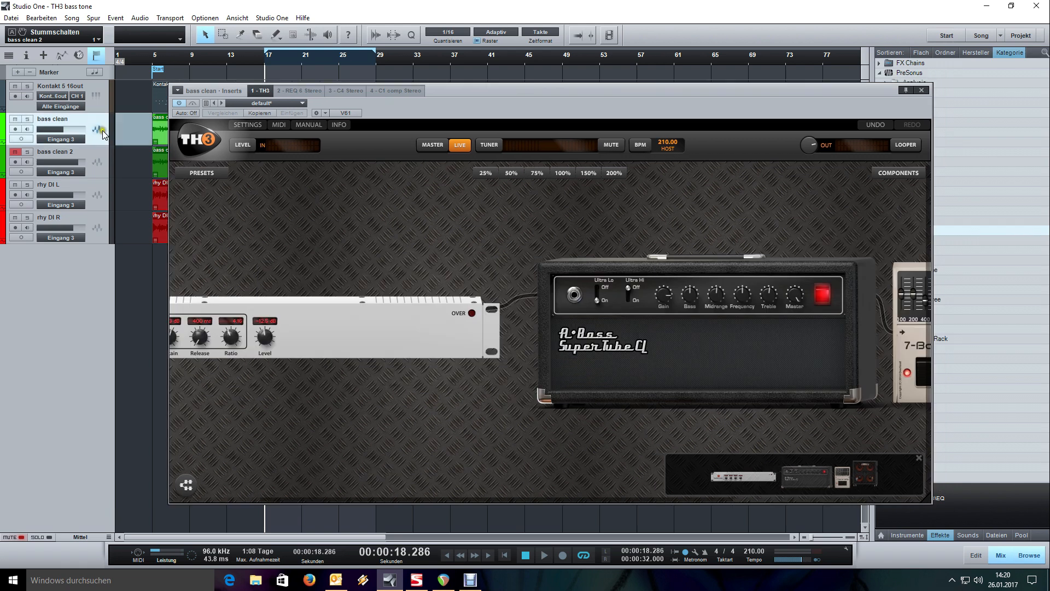
Examine the compressor, bass amp, graphic EQ and cabinet in the bass clean track's TH3 chain
drag(564, 228, 480, 220)
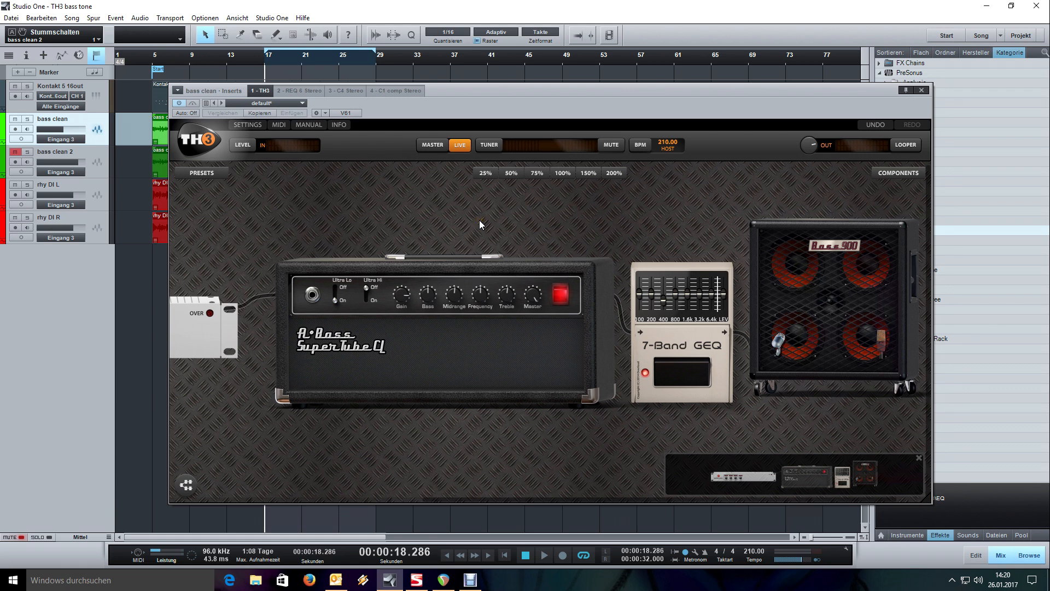
drag(479, 220, 679, 218)
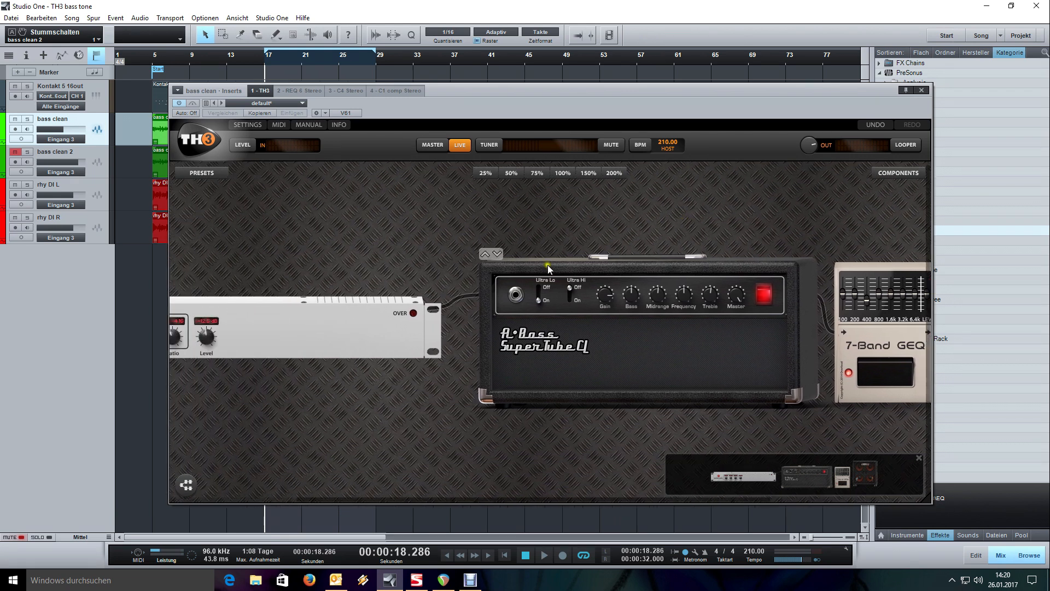
drag(311, 243, 519, 231)
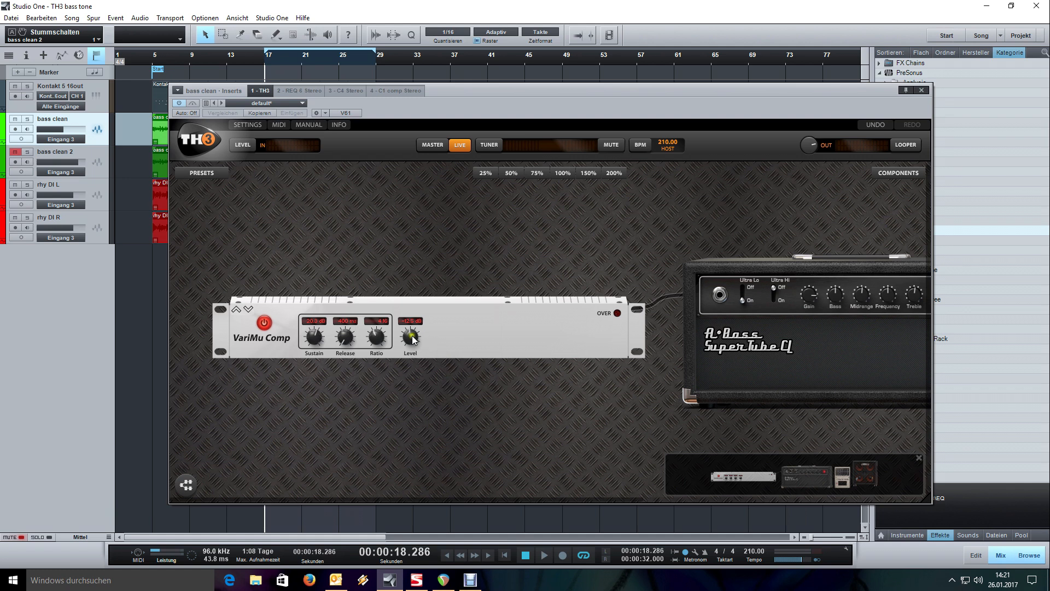
drag(593, 235, 408, 232)
drag(594, 221, 452, 224)
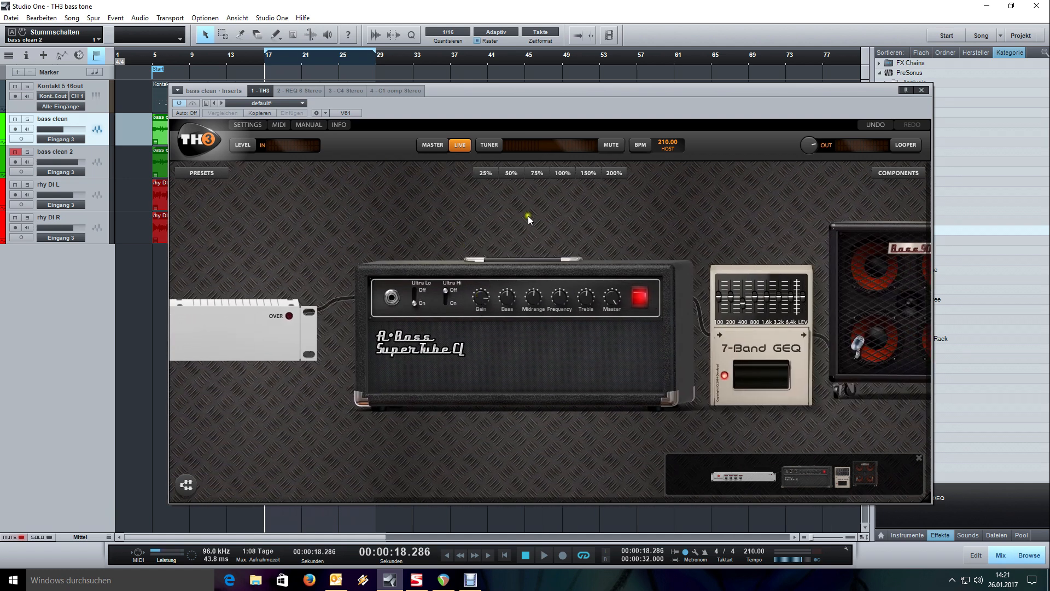
Solo the bass clean track and play back part of the looped section to hear its tone
key(s)
key(space)
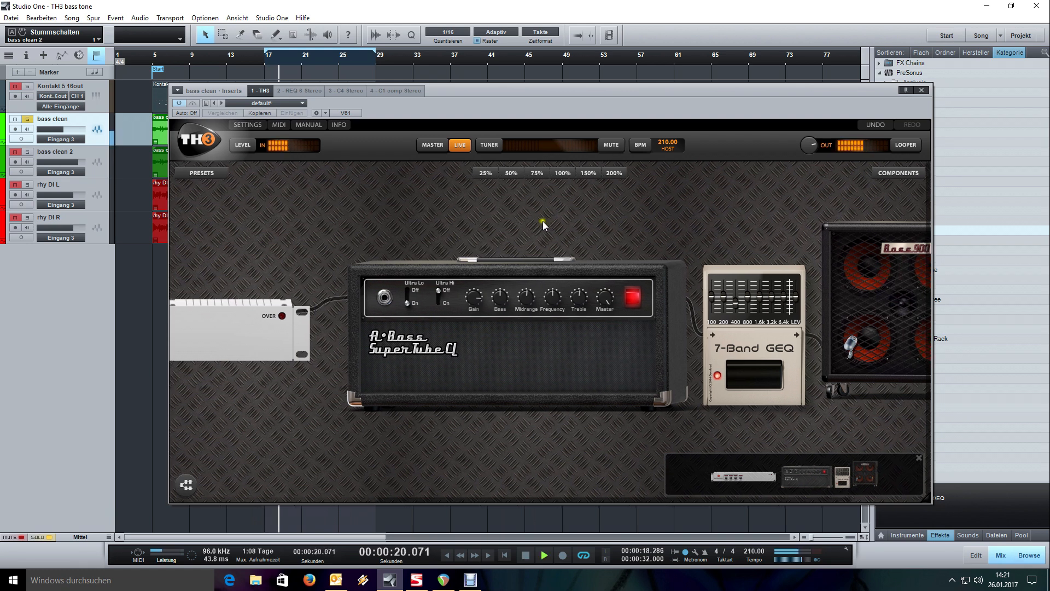
drag(543, 221, 475, 224)
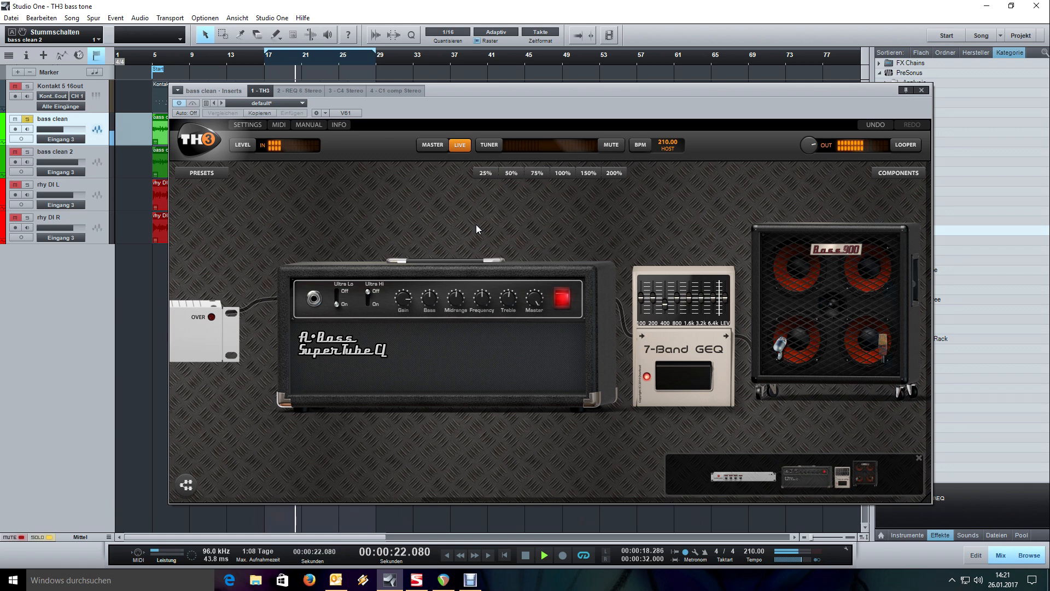
key(space)
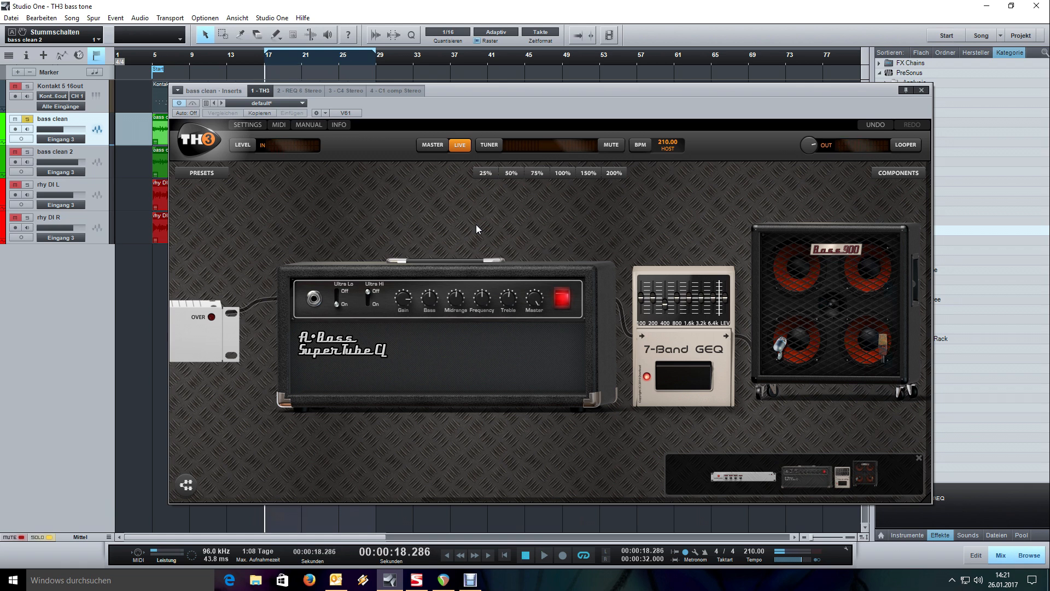
Look through the REQ 6, C4 and C1 comp inserts of the bass clean track and return to TH3
click(294, 90)
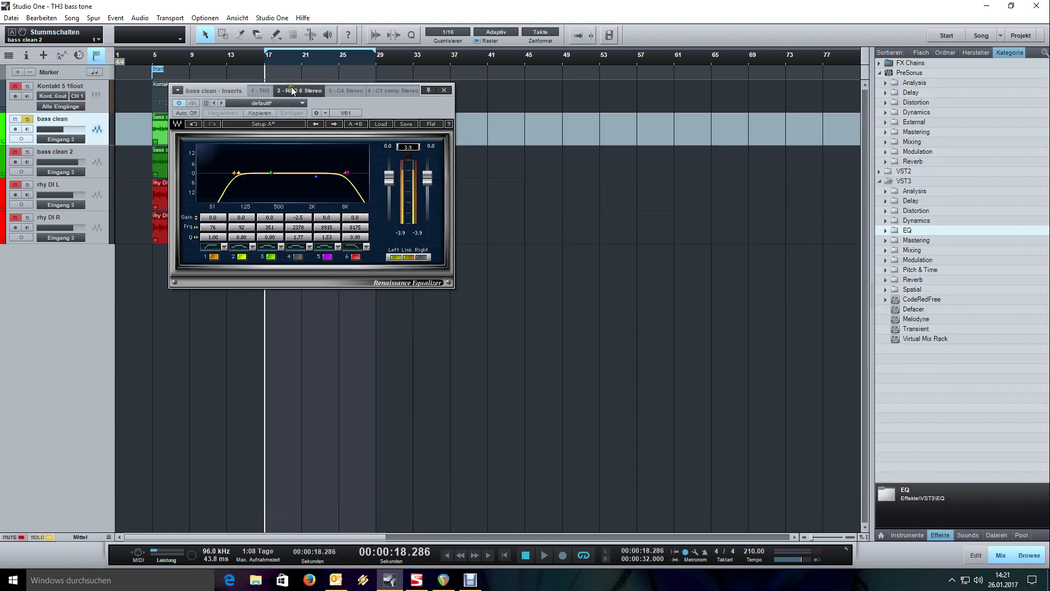
click(354, 91)
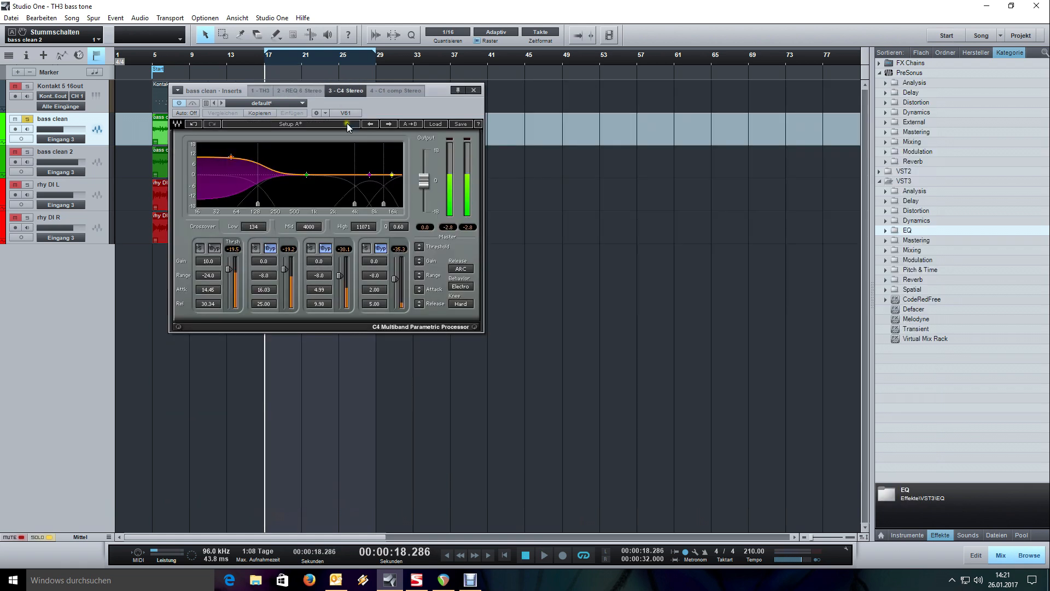
click(396, 91)
click(257, 91)
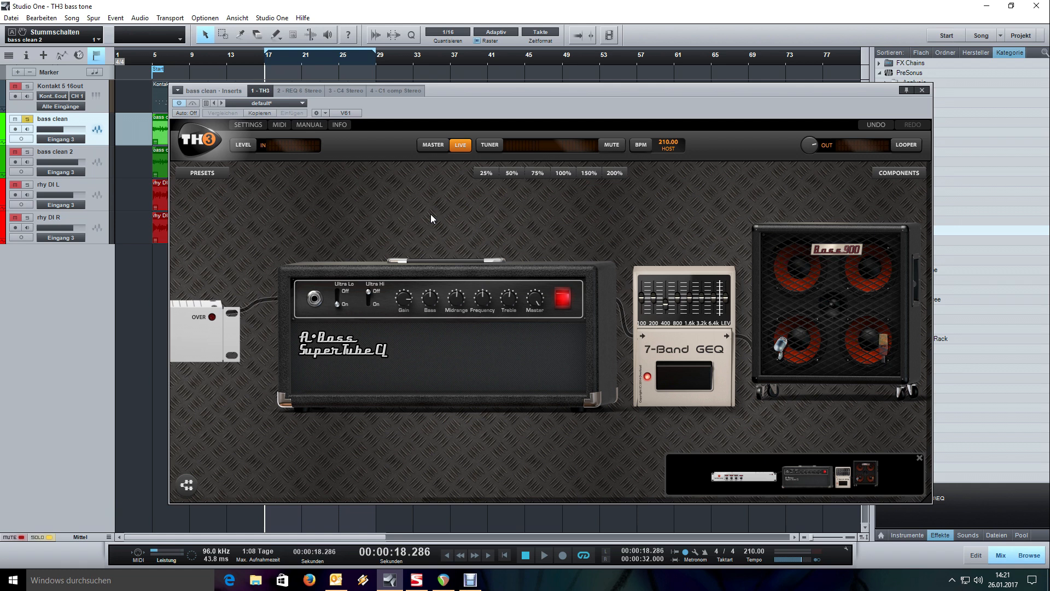
Unsolo bass clean, unmute and solo bass clean 2, and play it back with its empty TH3 rig open
click(26, 119)
click(85, 150)
click(15, 152)
click(26, 151)
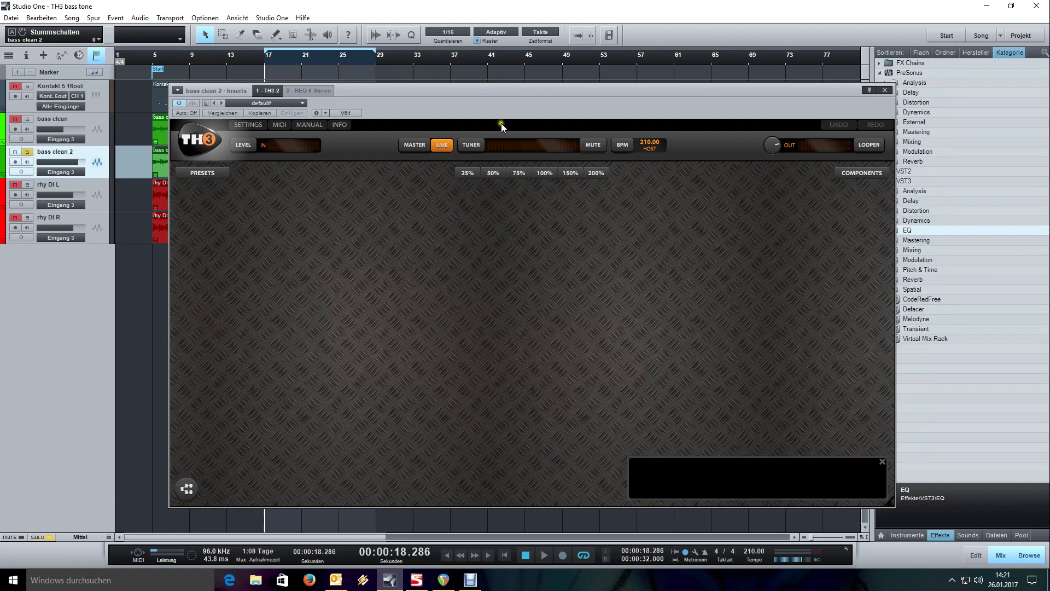
drag(504, 102, 473, 101)
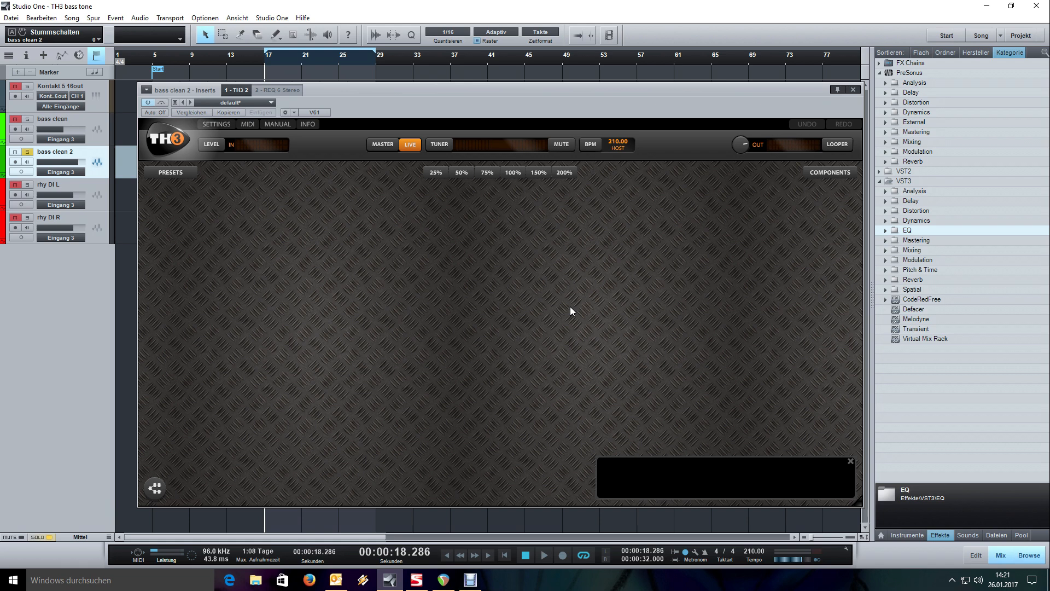
key(space)
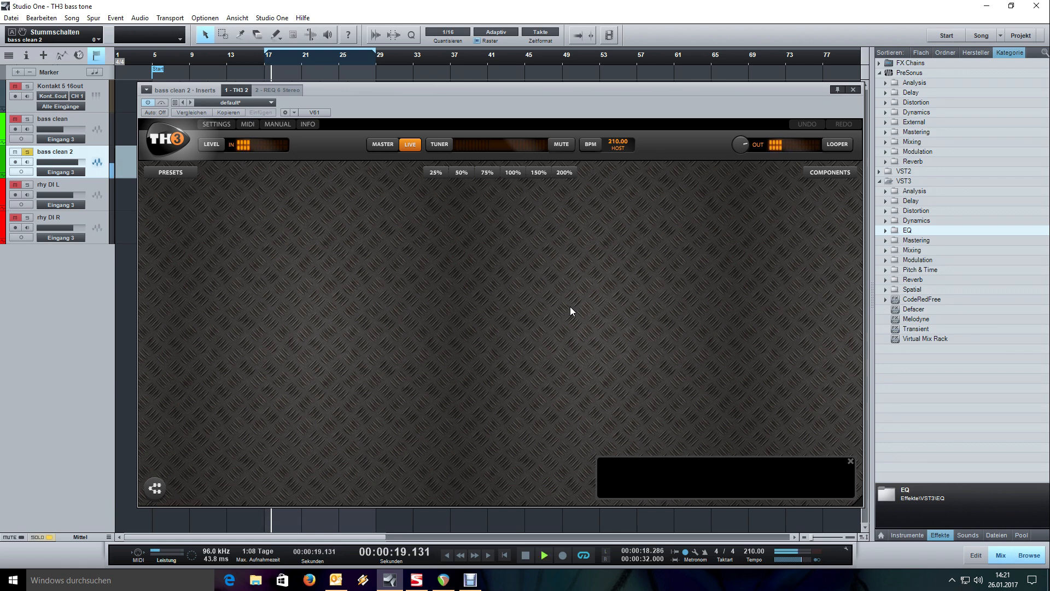
key(space)
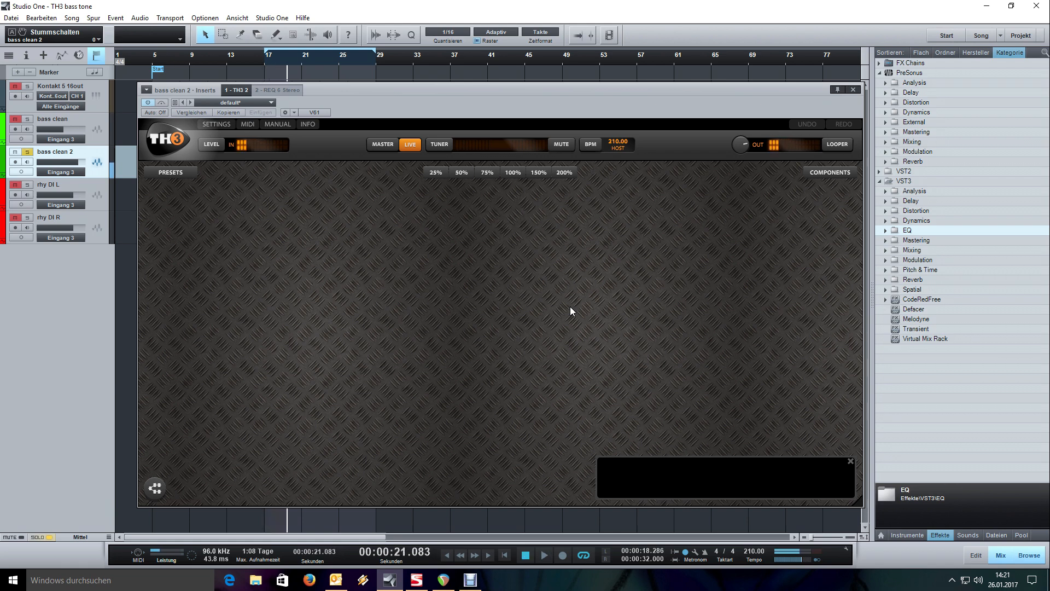
Show the TH3 components and filter them to the Amp category
click(828, 171)
click(828, 174)
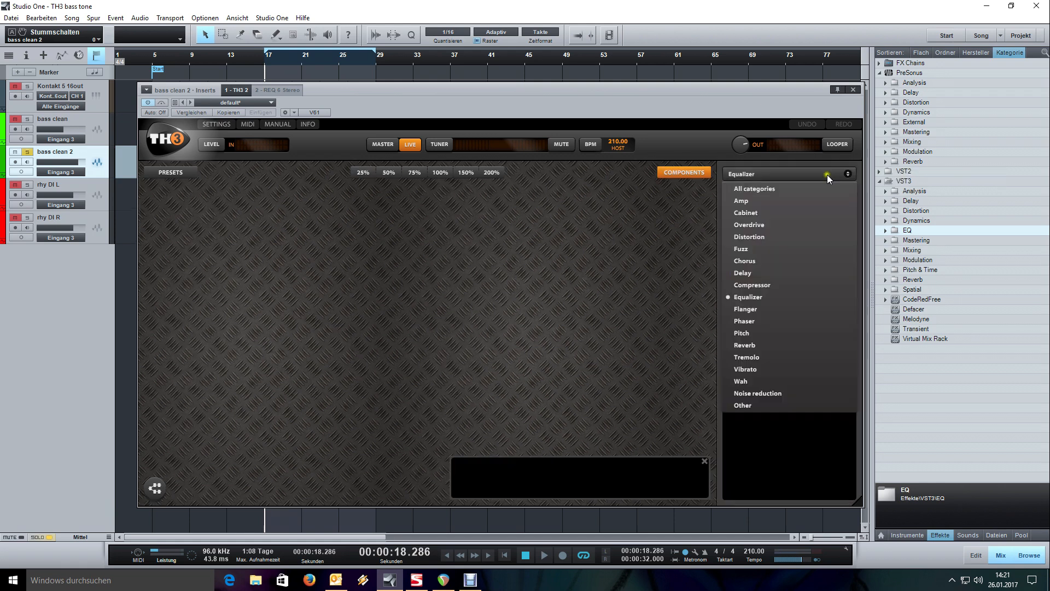
click(827, 202)
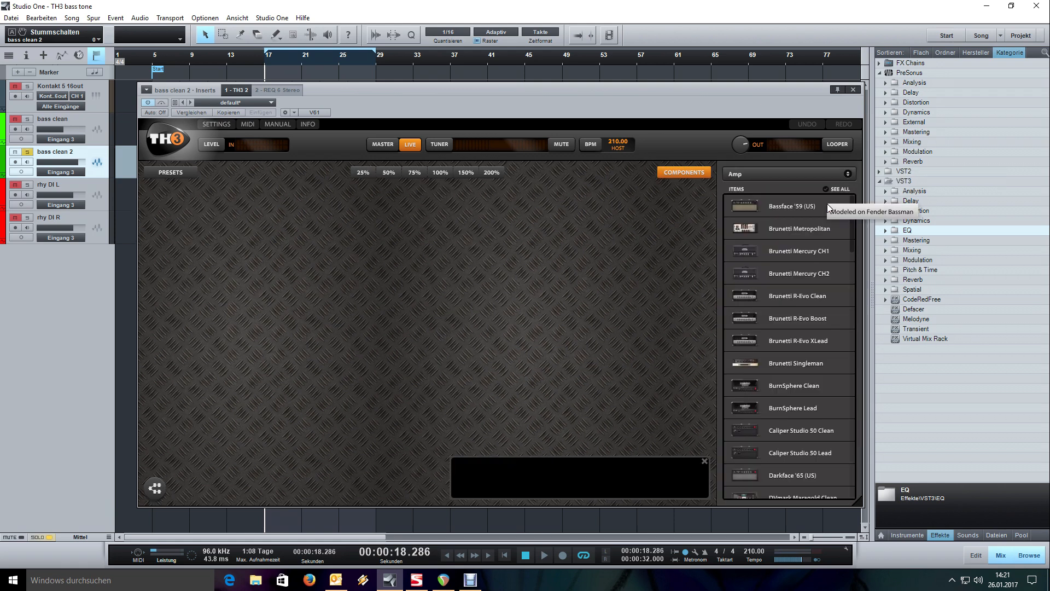
Examine the available amp models and the real amps they are modeled on
scroll(809, 303, down, 10)
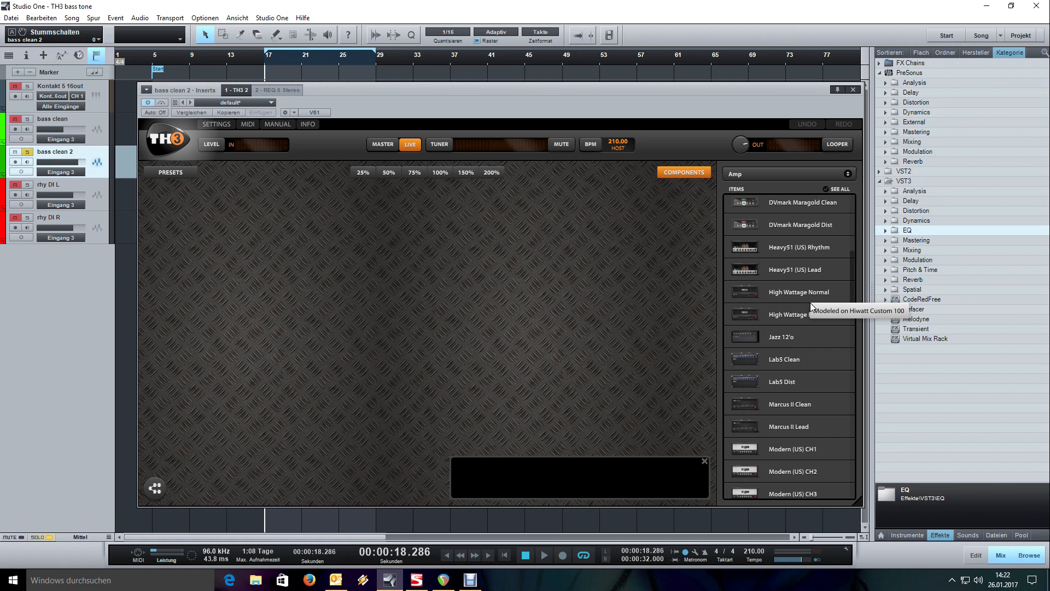
scroll(805, 319, down, 5)
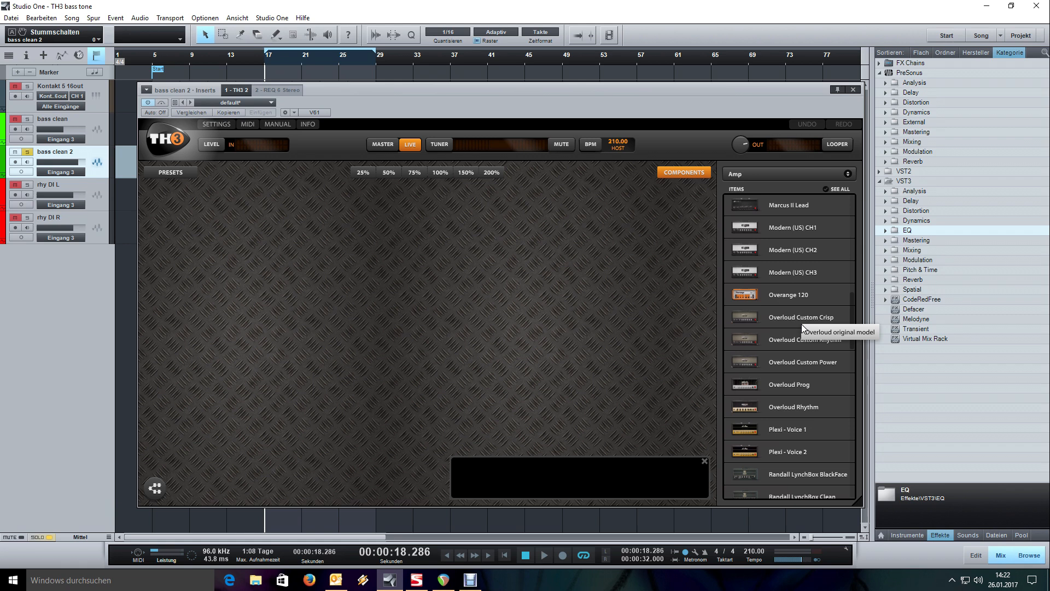
scroll(802, 324, down, 5)
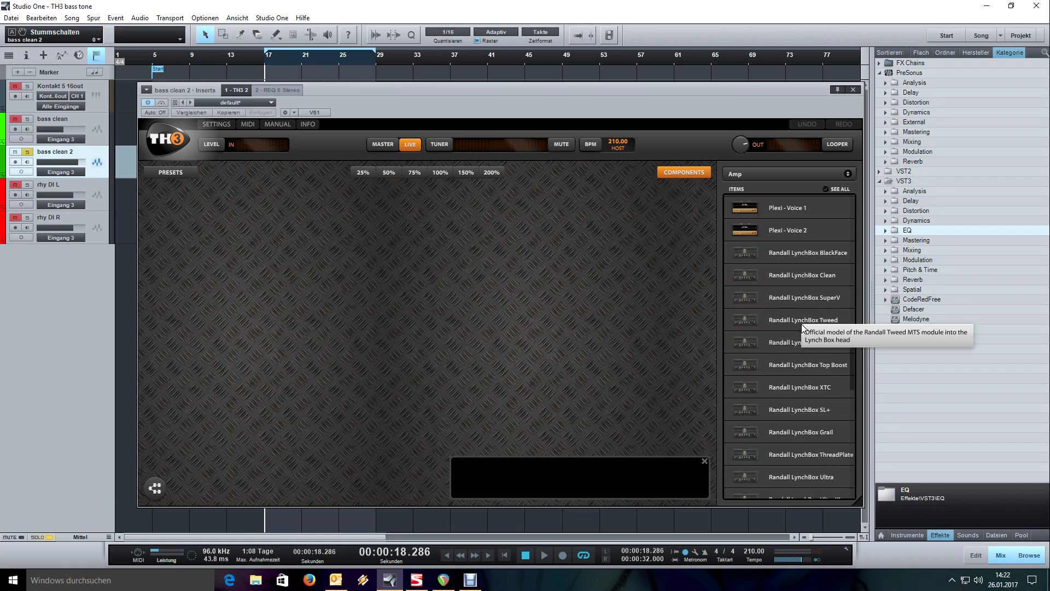
scroll(801, 324, up, 10)
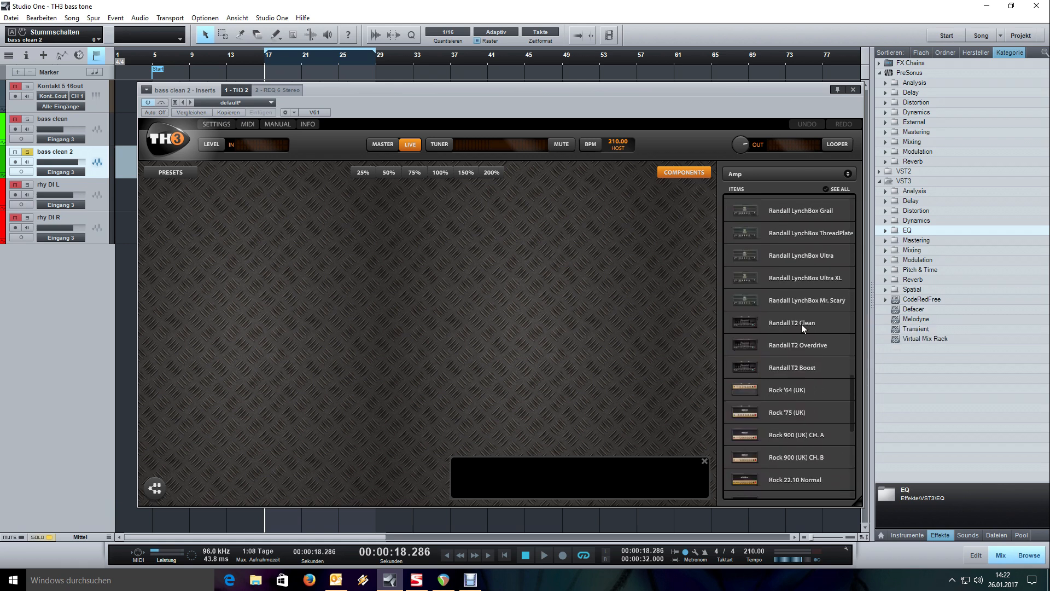
scroll(802, 324, up, 6)
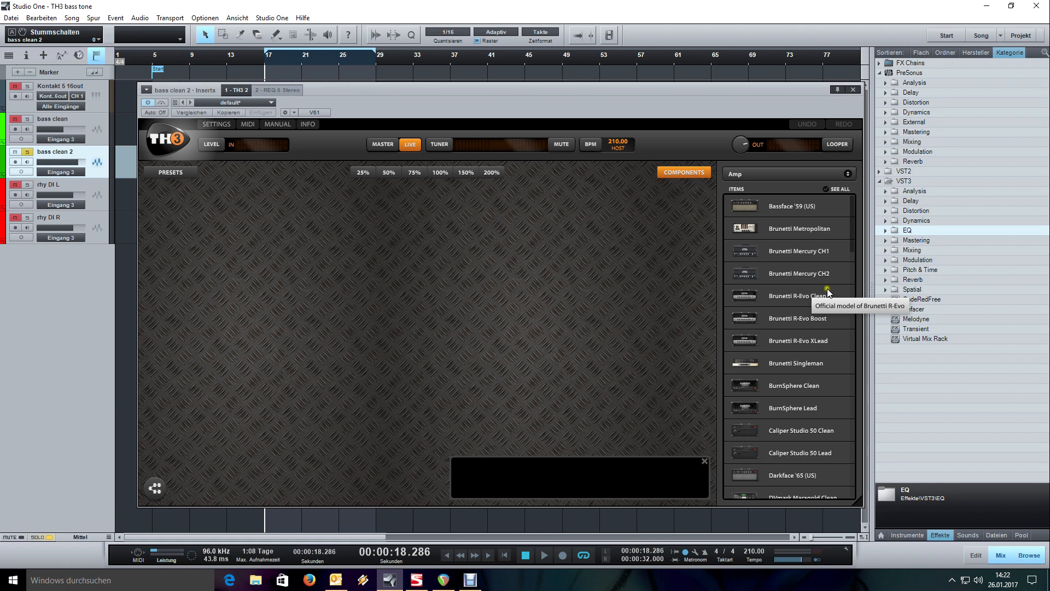
scroll(785, 272, down, 2)
scroll(786, 272, down, 2)
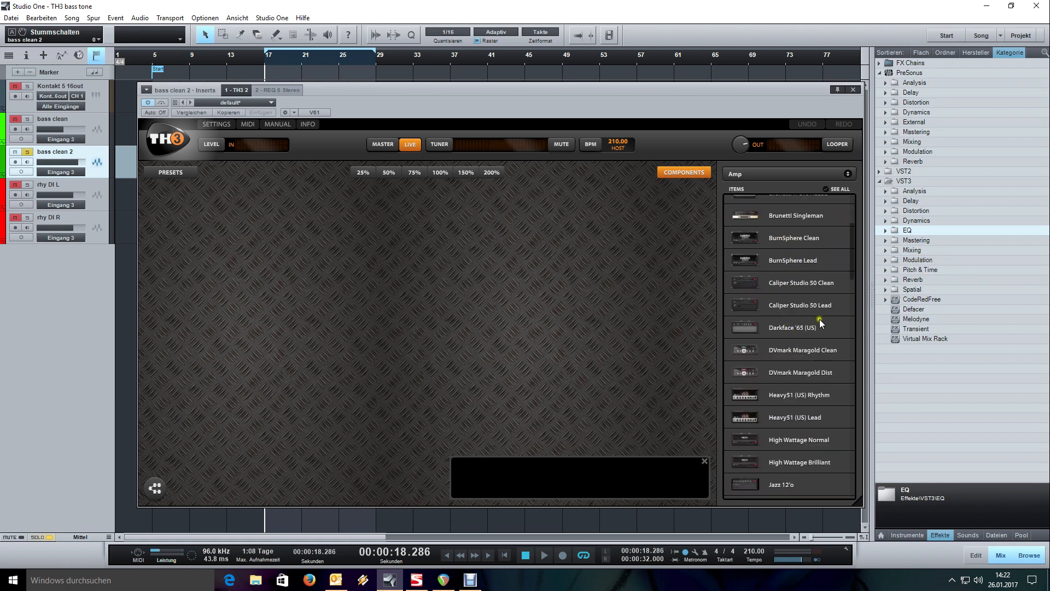
scroll(804, 310, down, 4)
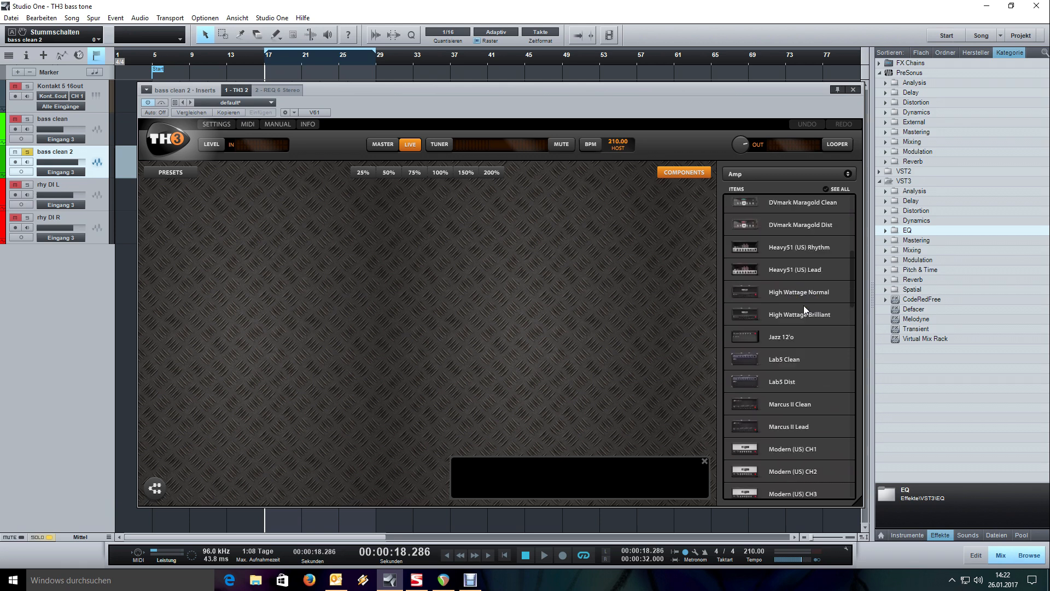
scroll(785, 352, down, 2)
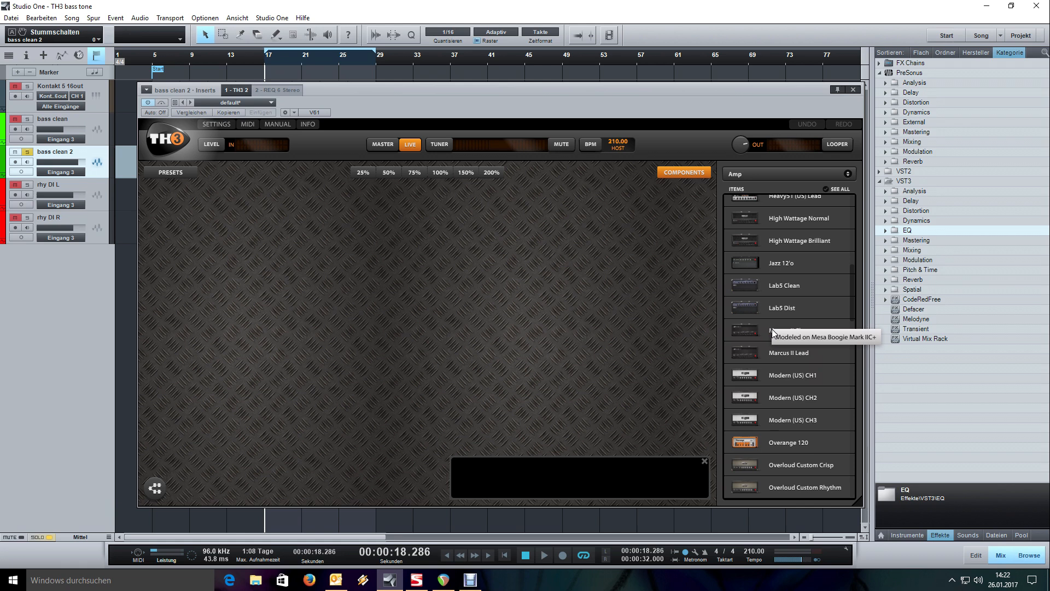
scroll(776, 334, down, 10)
scroll(805, 346, down, 10)
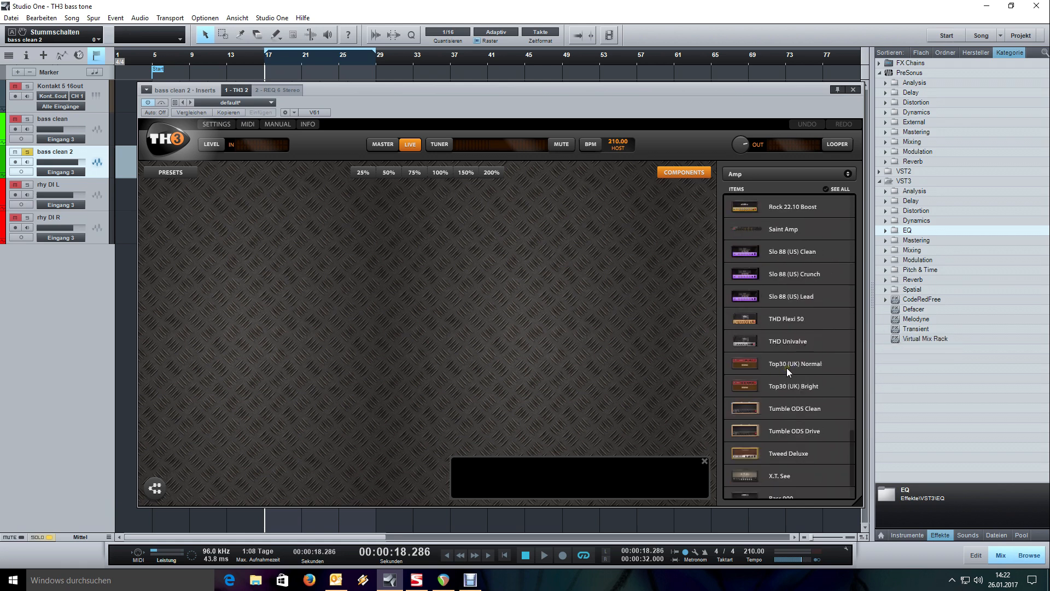
scroll(787, 367, up, 10)
scroll(786, 367, up, 5)
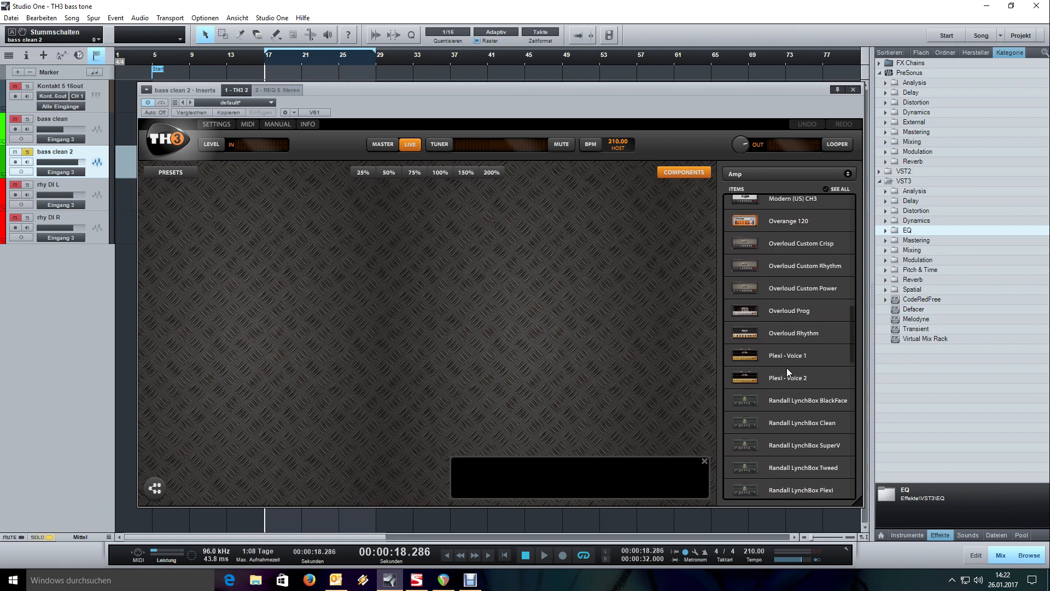
scroll(787, 368, up, 3)
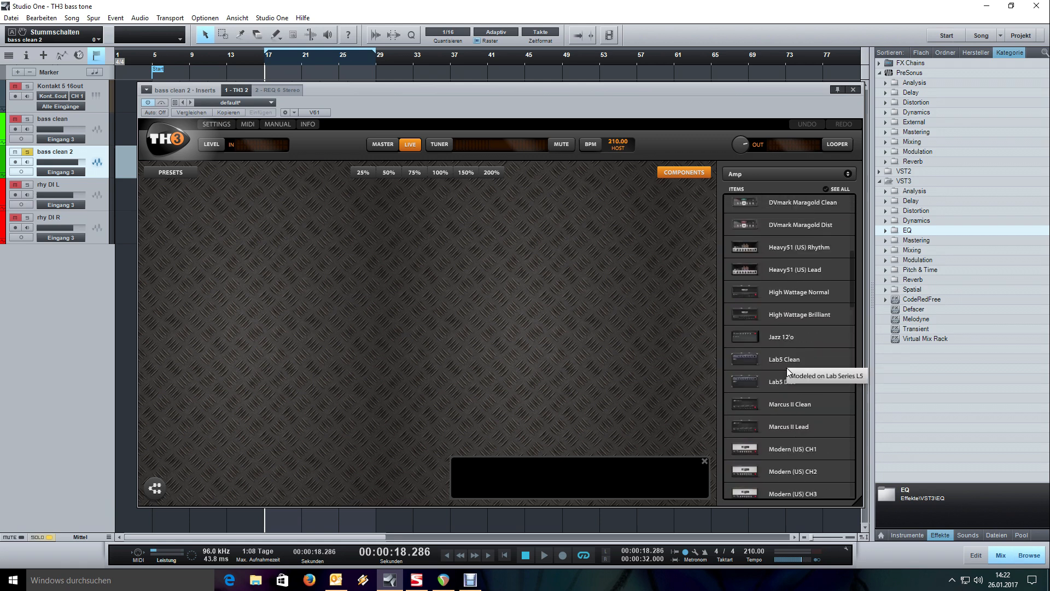
scroll(786, 368, down, 1)
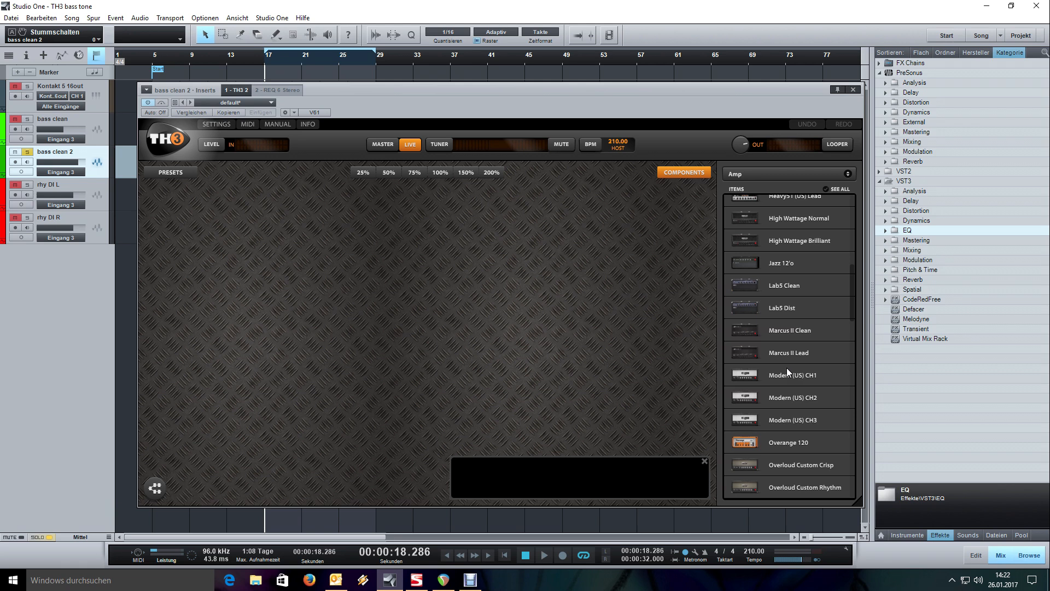
scroll(786, 368, up, 1)
scroll(786, 368, down, 1)
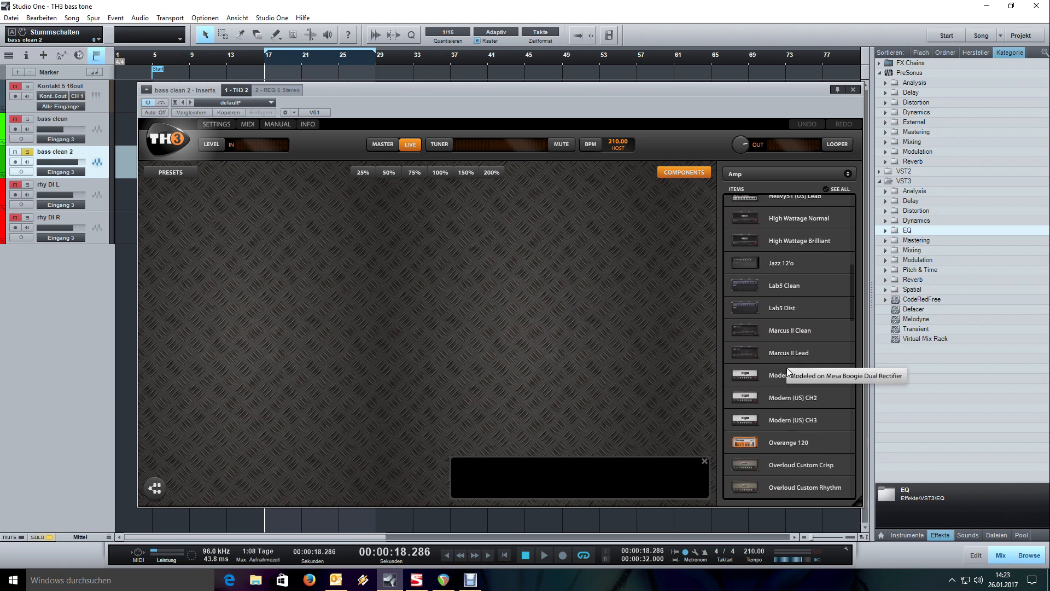
scroll(787, 372, up, 2)
scroll(812, 304, down, 1)
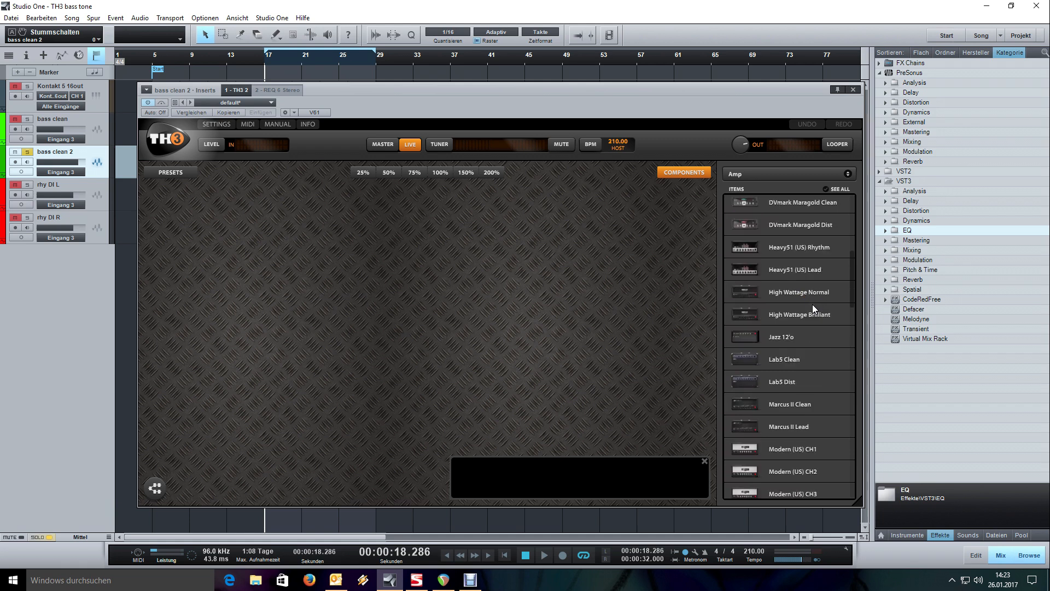
scroll(773, 279, down, 3)
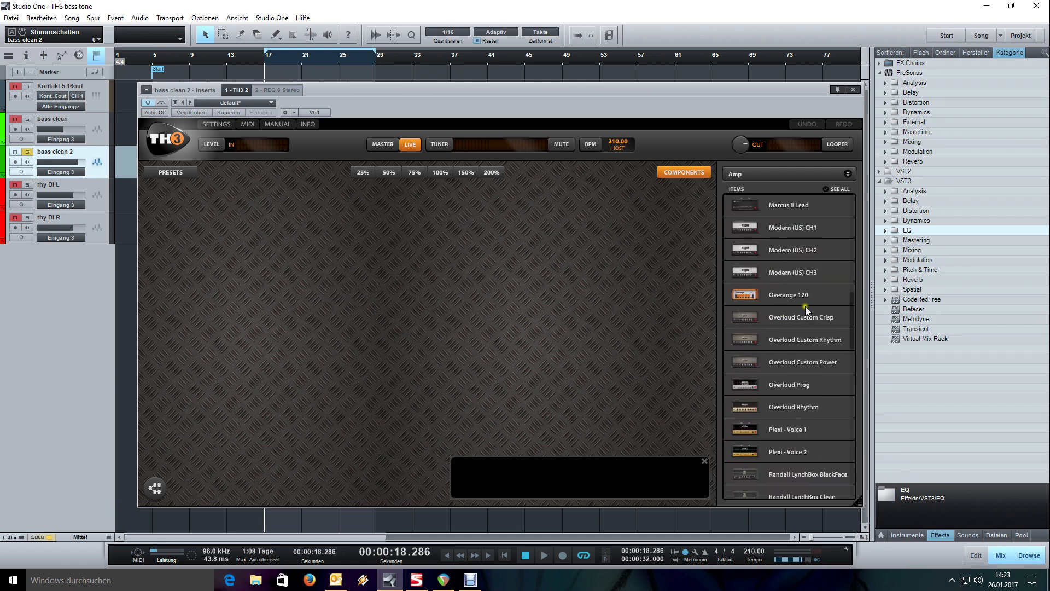
scroll(754, 255, up, 5)
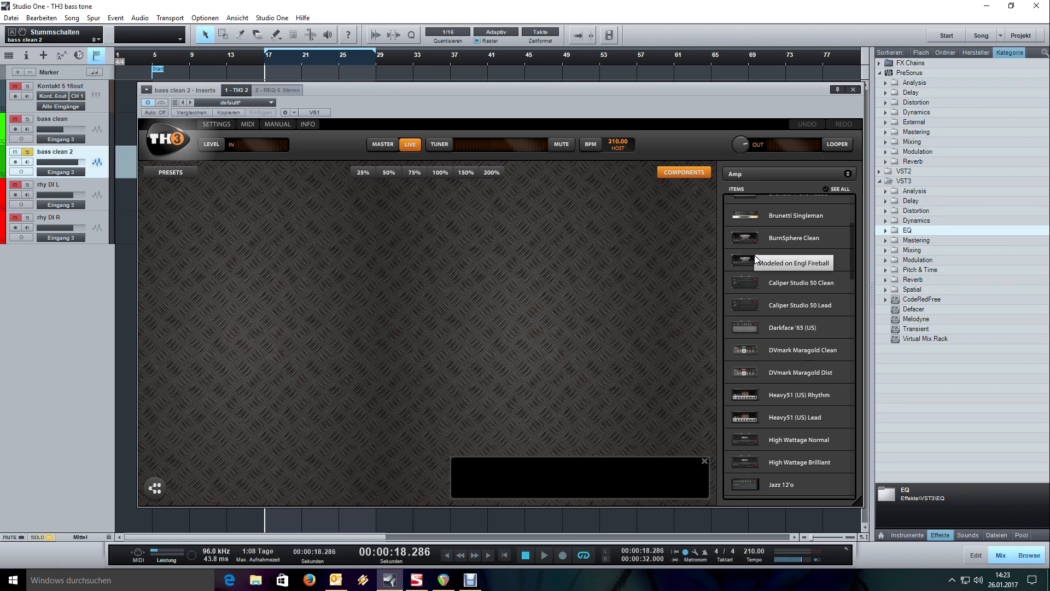
scroll(755, 259, up, 1)
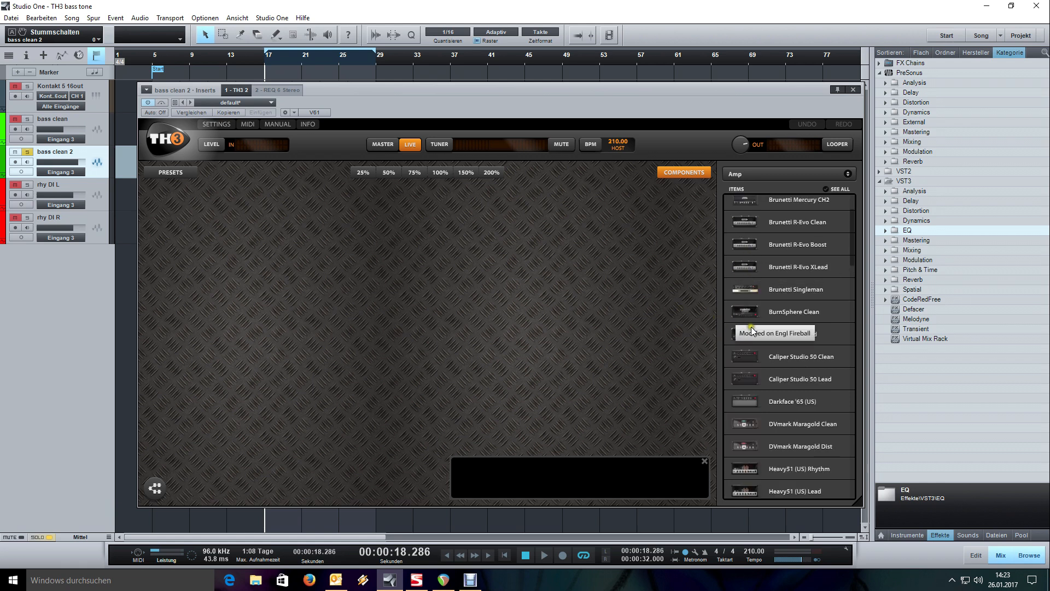
scroll(764, 316, down, 7)
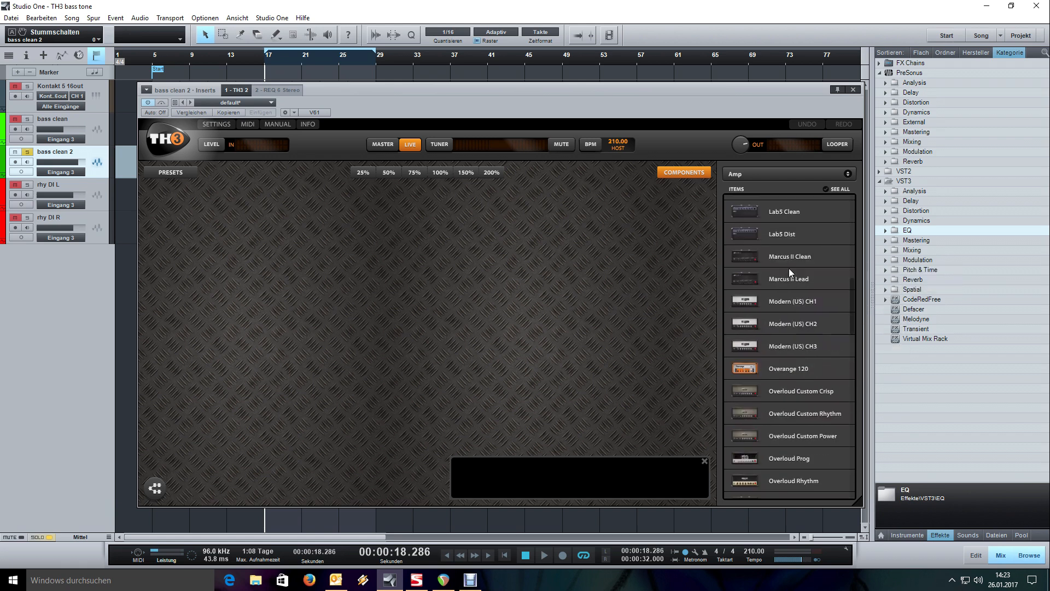
Add the Modern (US) CH2 amp to the empty rig together with its matching 4x12 Modern (US) cabinet
click(752, 328)
drag(752, 328, 441, 333)
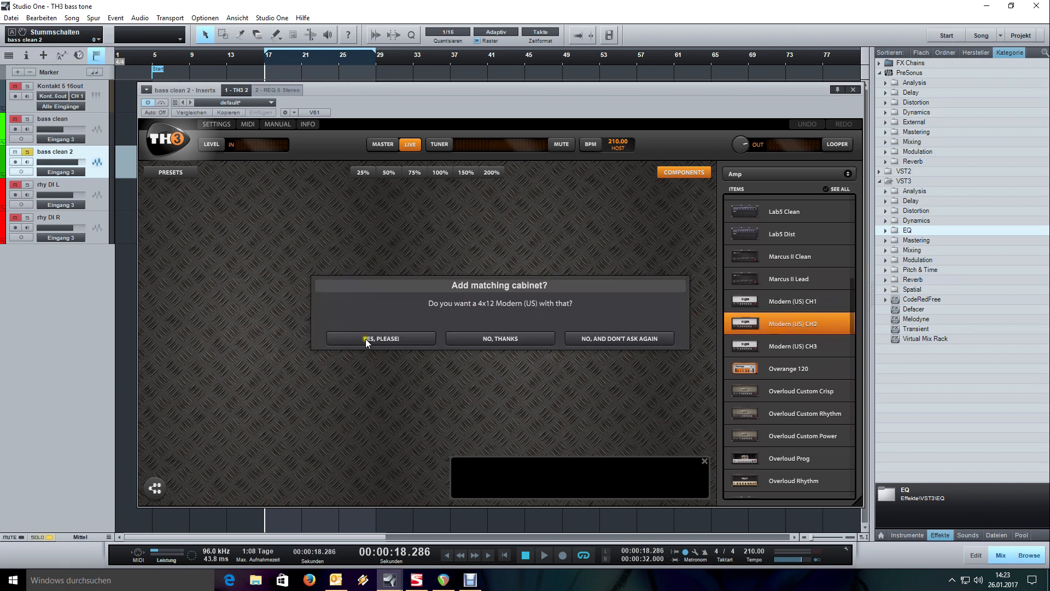
click(365, 339)
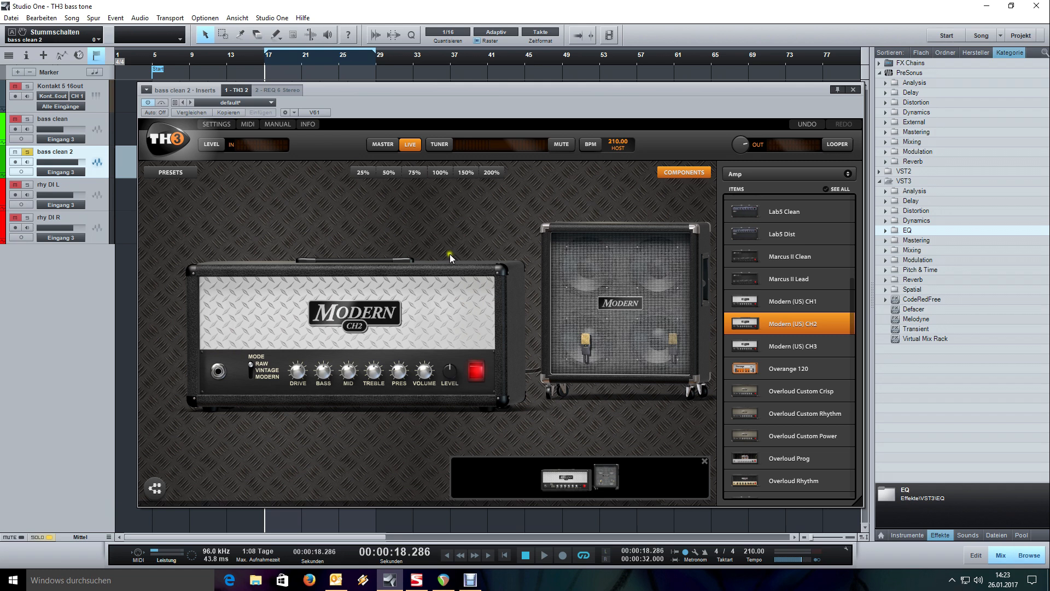
Replace the 4x12 Modern (US) cabinet with the 4x10 Bass Ashes
right_click(621, 295)
mouse_move(627, 328)
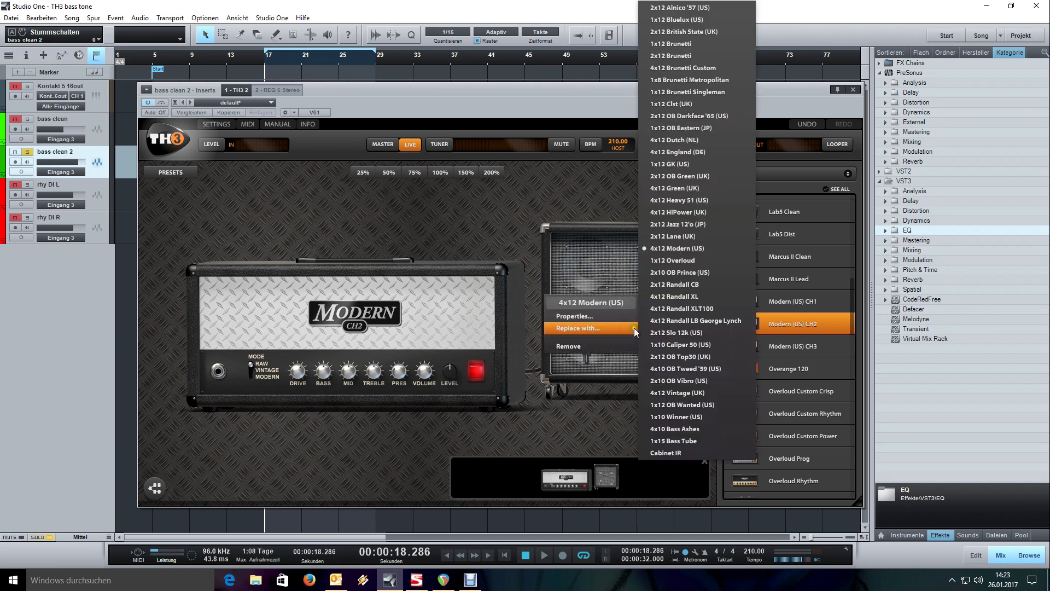
click(613, 269)
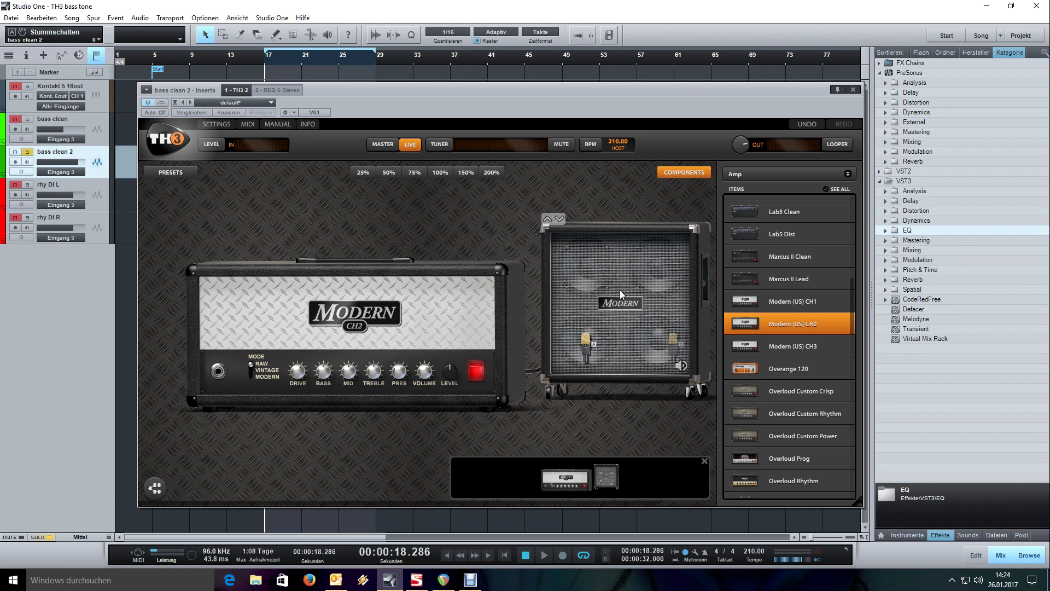
right_click(619, 290)
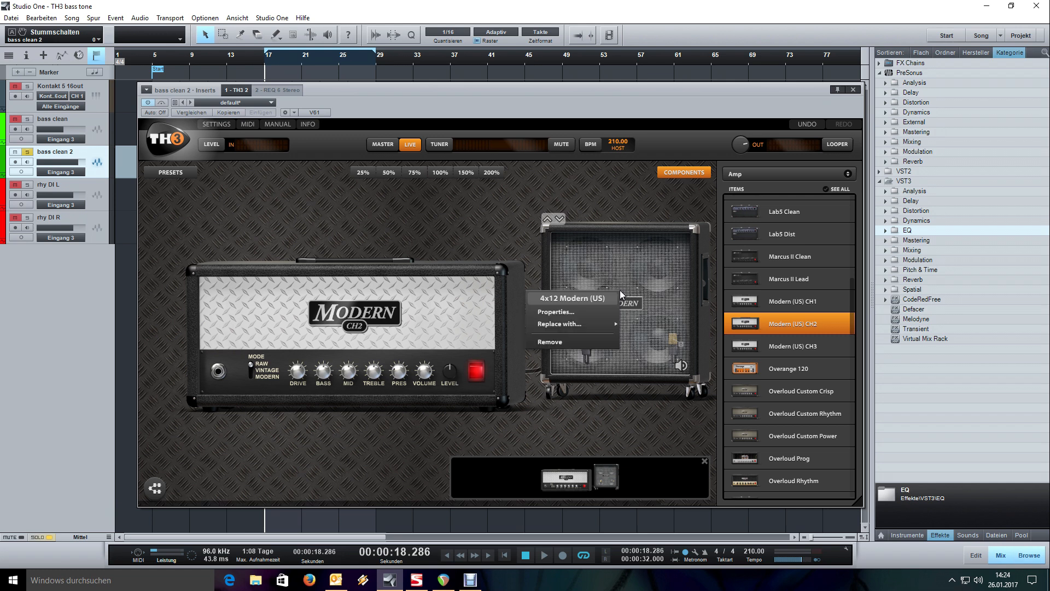
mouse_move(610, 324)
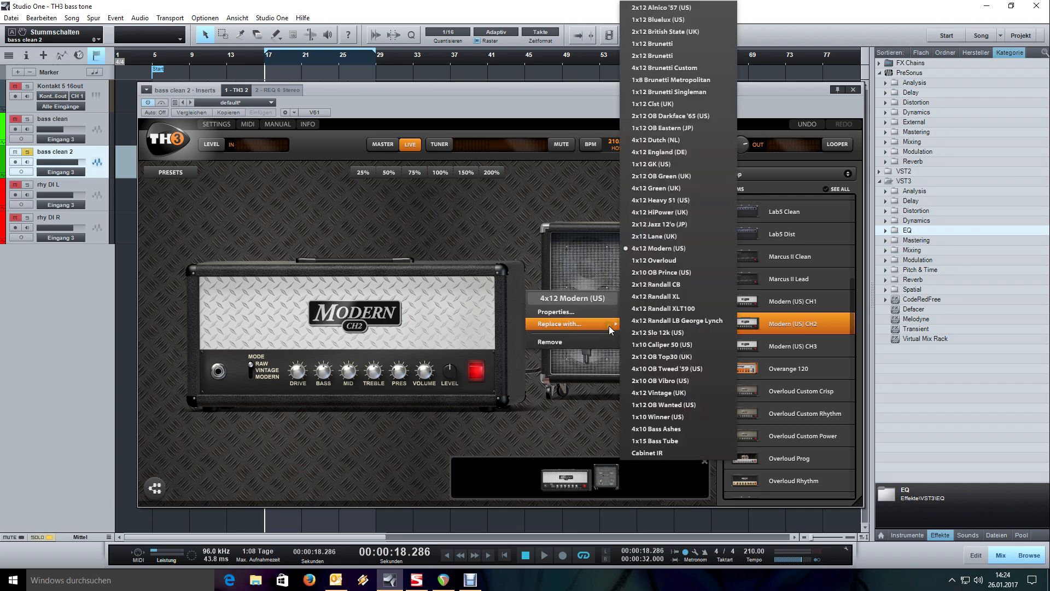
click(671, 430)
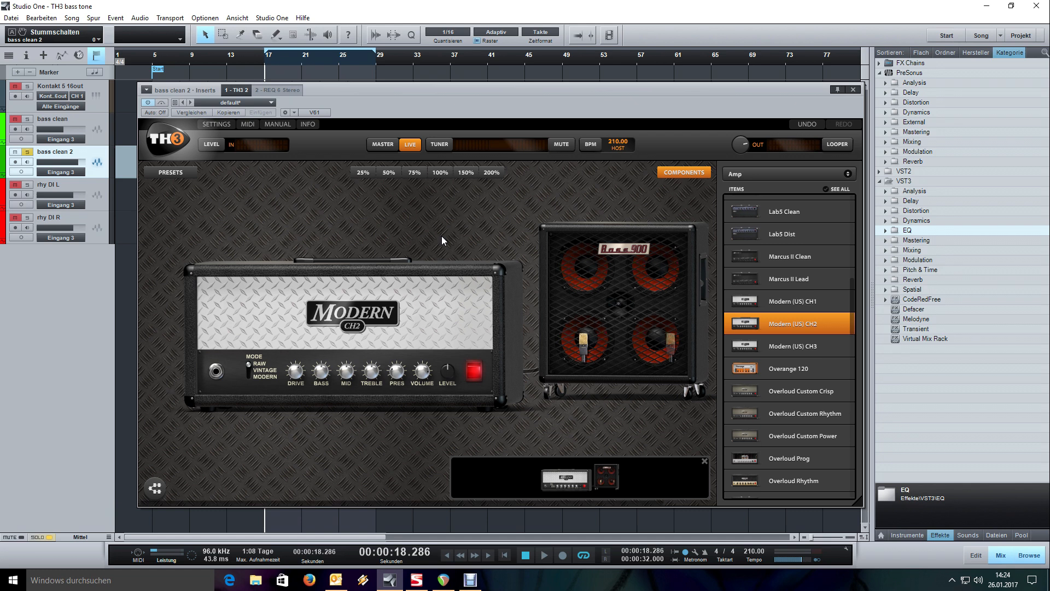
Hide the component list, play bass clean 2 through the new rig, and switch the amp mode to VINTAGE
click(509, 231)
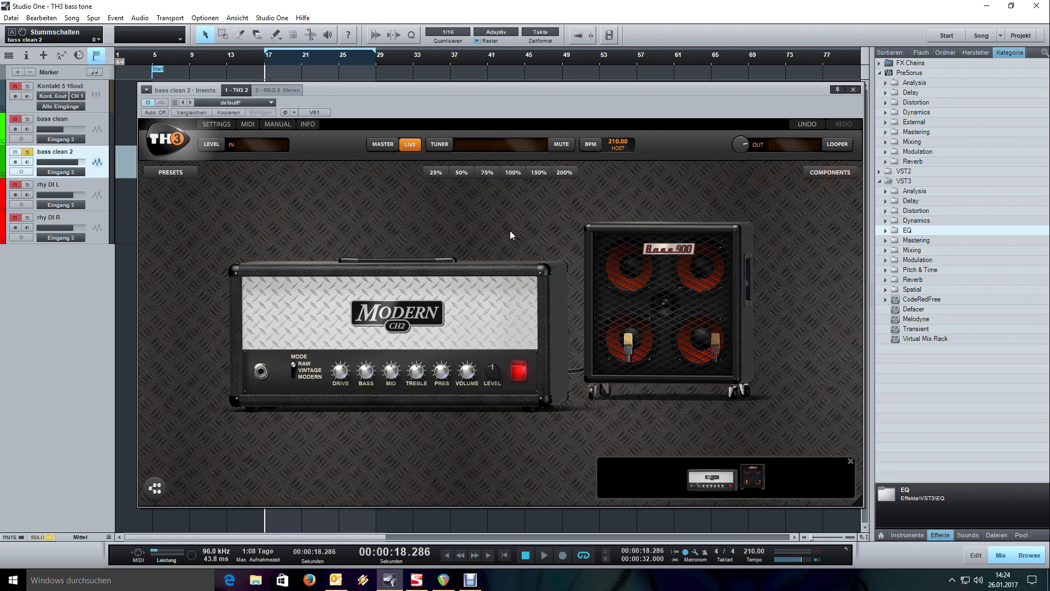
key(space)
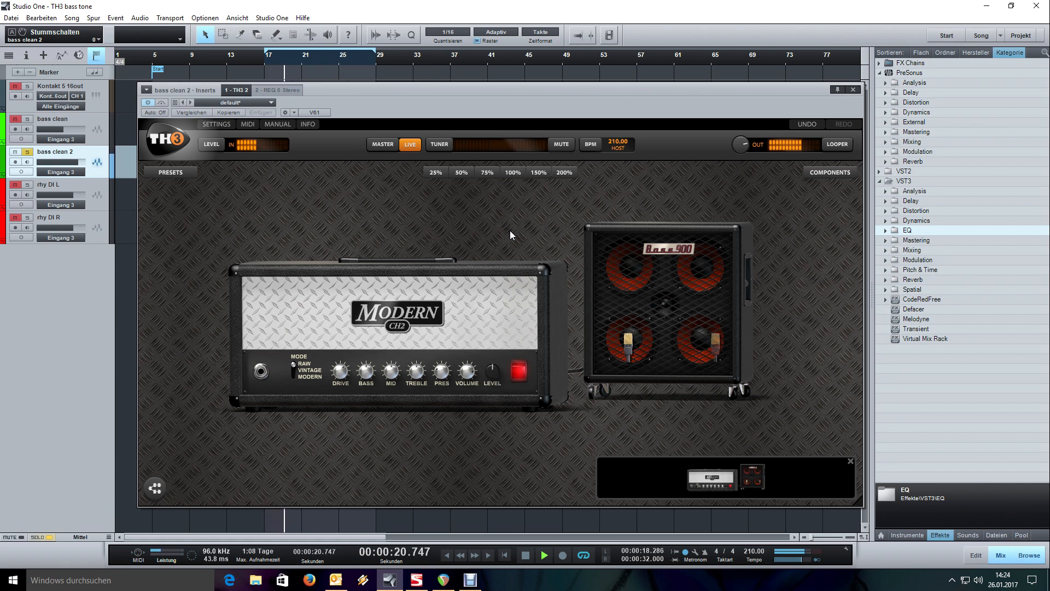
key(space)
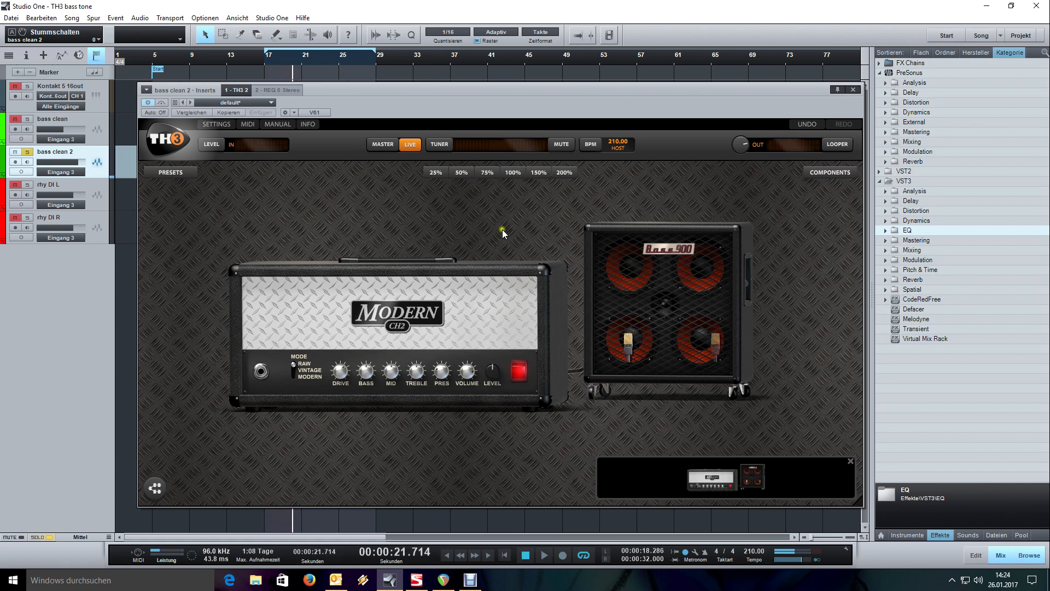
click(294, 373)
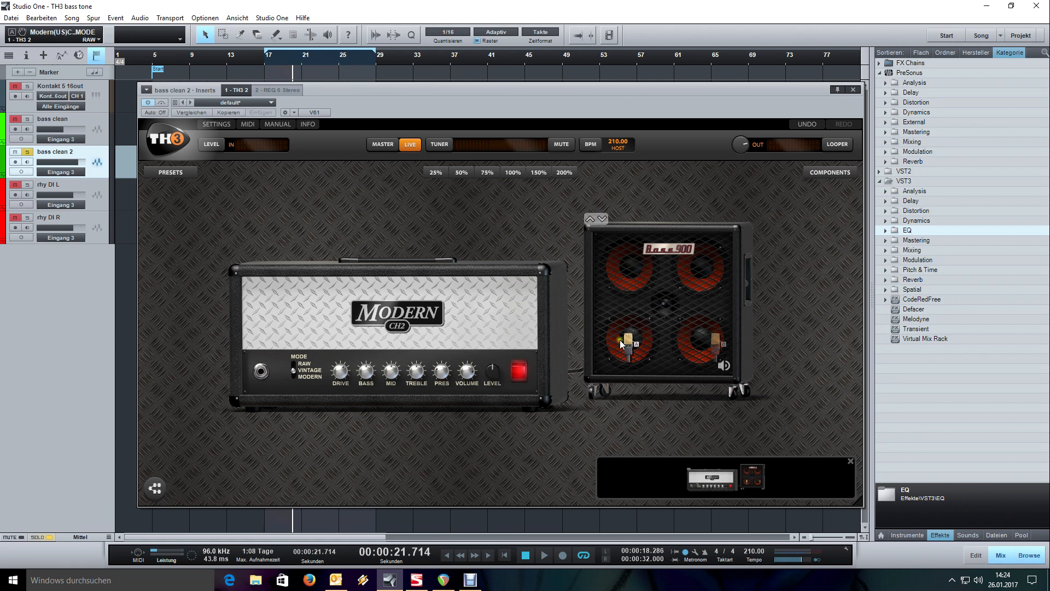
Move mic A off the speaker center toward the outer edge, then disable ReSPiRe and enable HPF and LPF for the cabinet
drag(628, 340, 613, 343)
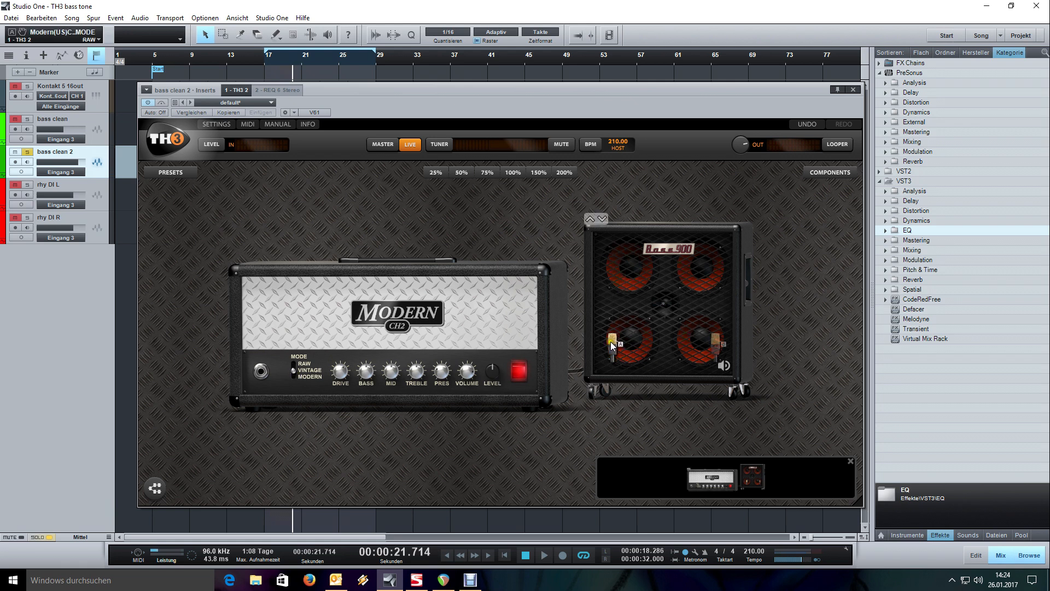
double_click(630, 308)
click(308, 297)
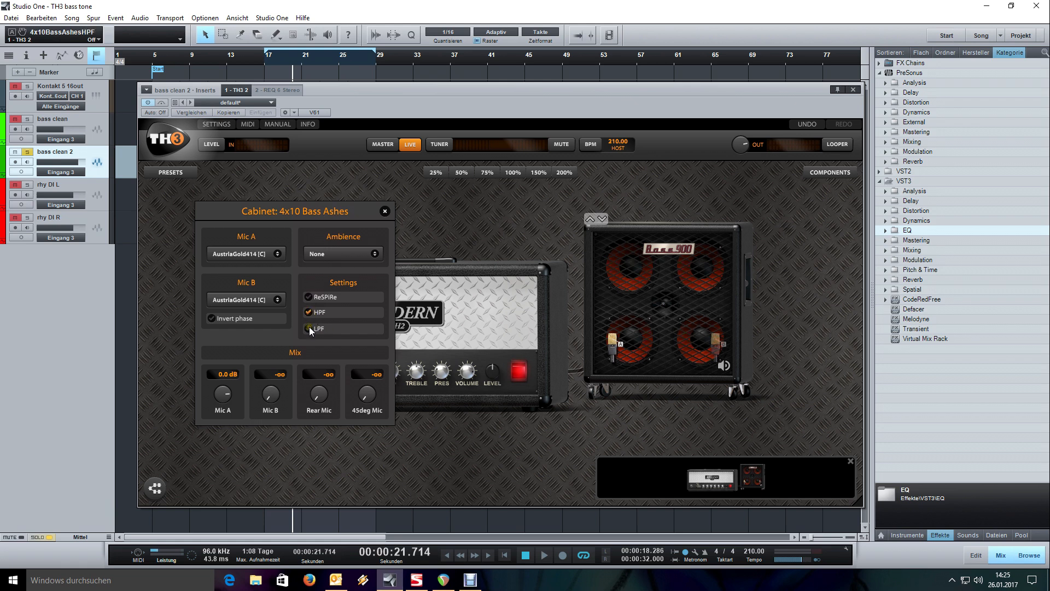
click(384, 212)
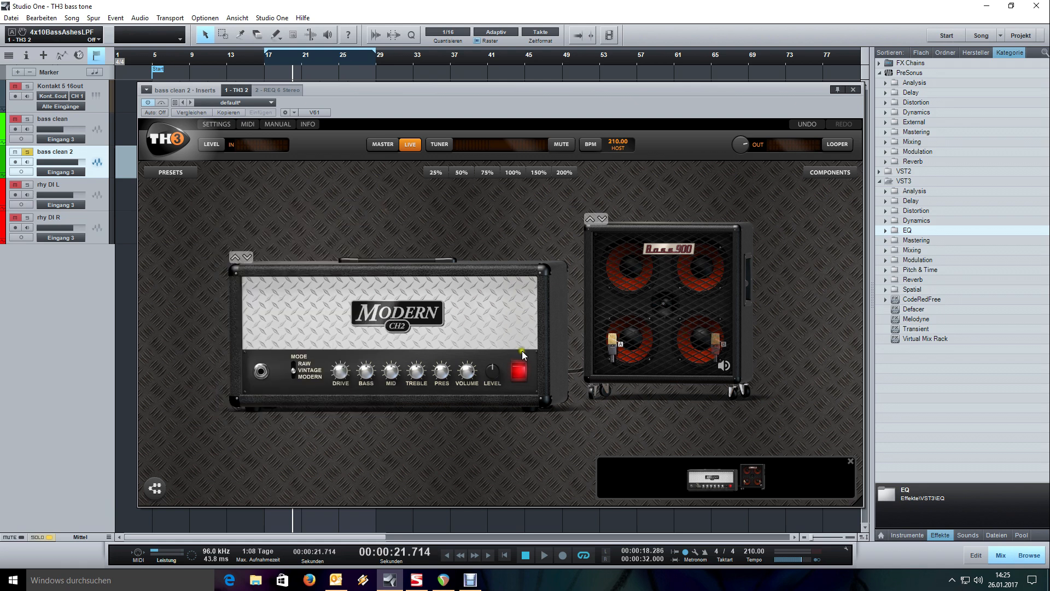
Change mic A to the dynamic American model listed between American52 and American58, and audition the sound
click(612, 340)
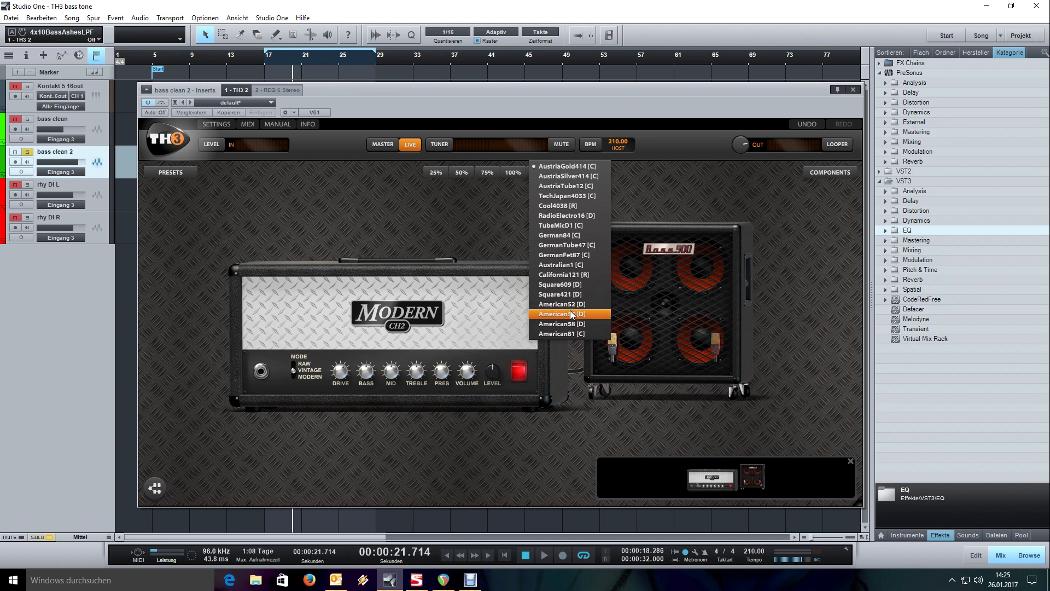
click(525, 251)
key(space)
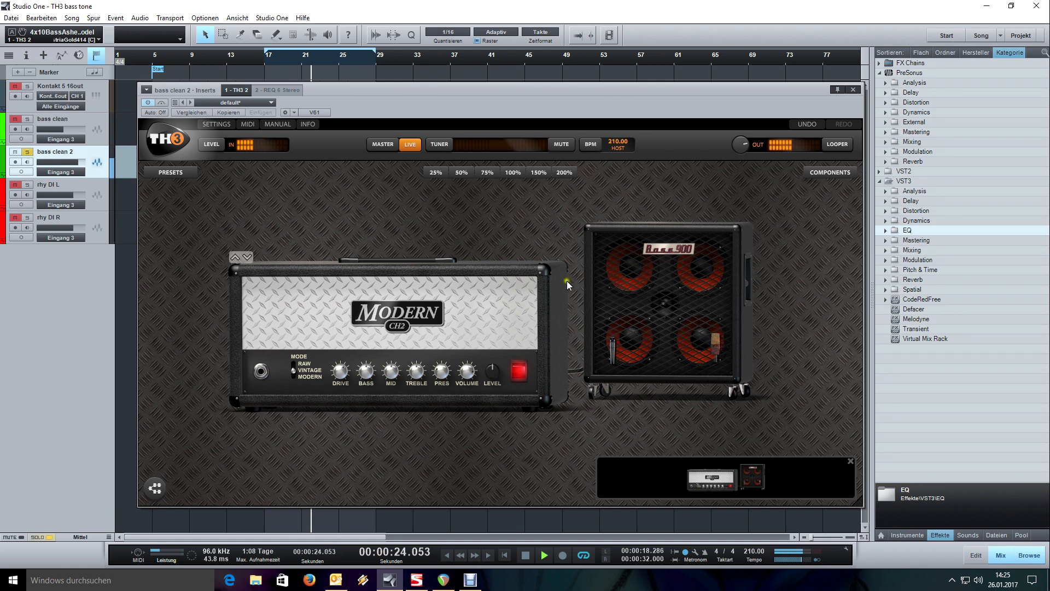
key(space)
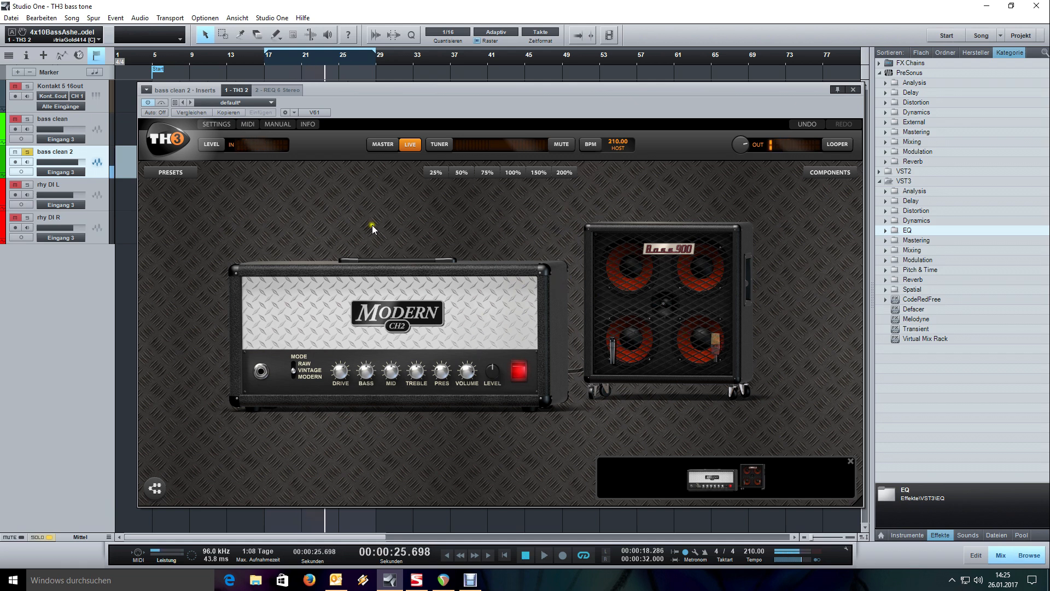
Filter the components to the Equalizer category and insert a 7-Band GEQ between the amp and the cabinet
click(829, 172)
click(799, 173)
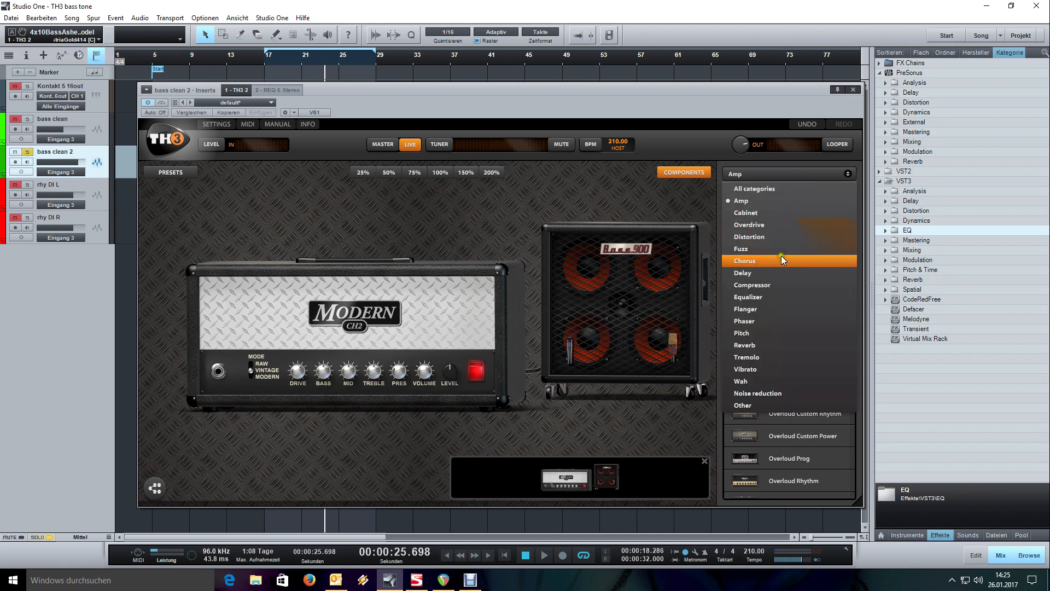
click(779, 296)
drag(799, 227, 542, 387)
Pull the 100 and 200 Hz bands of the post-amp GEQ down to -15.0 dB and audition the result
drag(554, 298, 546, 405)
drag(570, 223, 474, 198)
key(KP_1)
key(space)
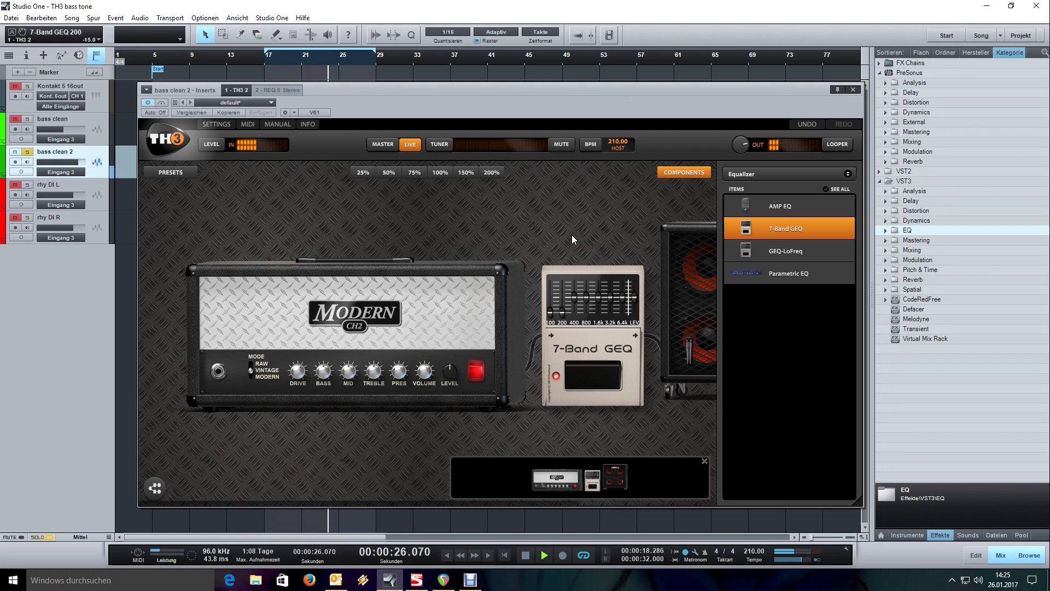
key(space)
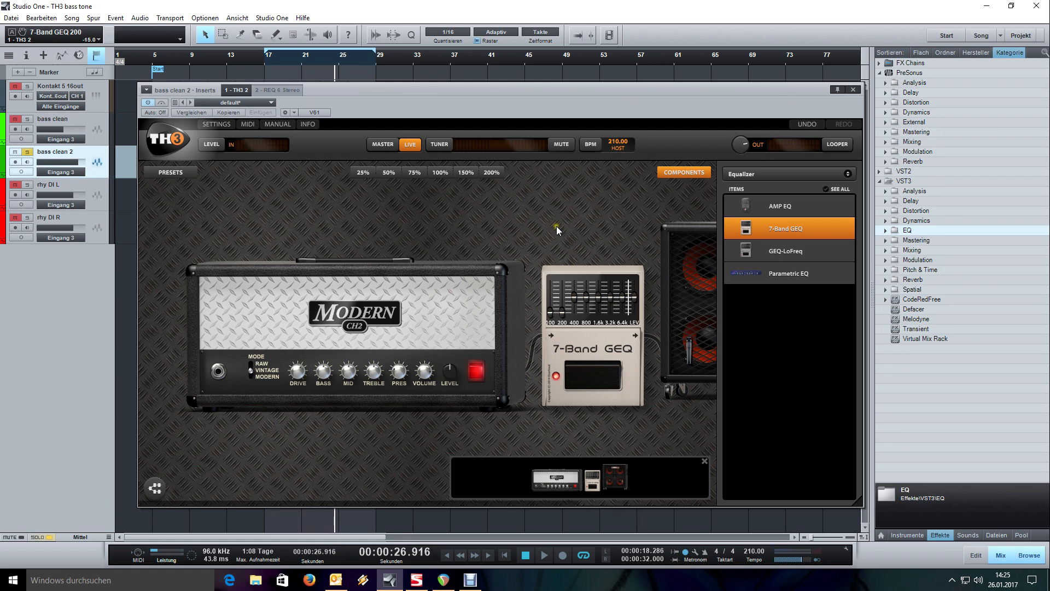
Place a second 7-Band GEQ before the amp, cutting 200 Hz by about 10 dB and raising its level to about 7.4 dB during playback
drag(766, 228, 162, 300)
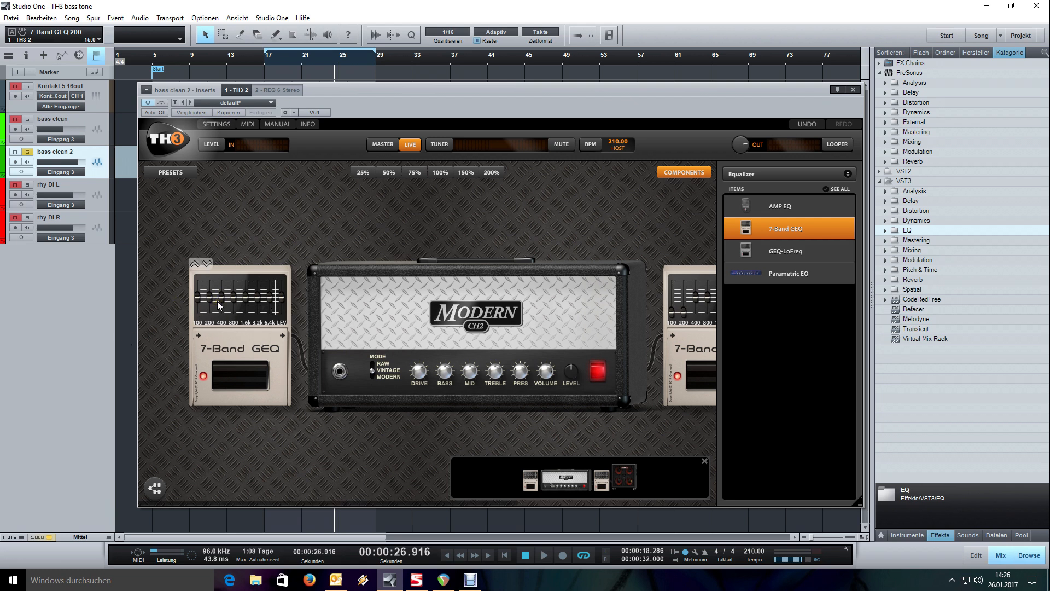
drag(277, 229, 271, 228)
key(KP_1)
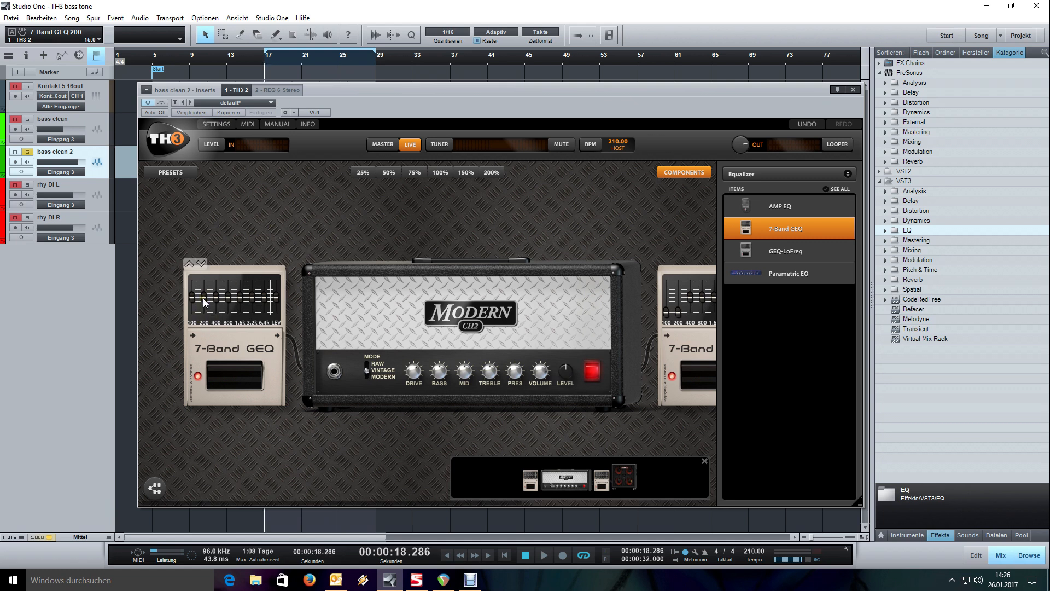
key(space)
drag(203, 302, 273, 288)
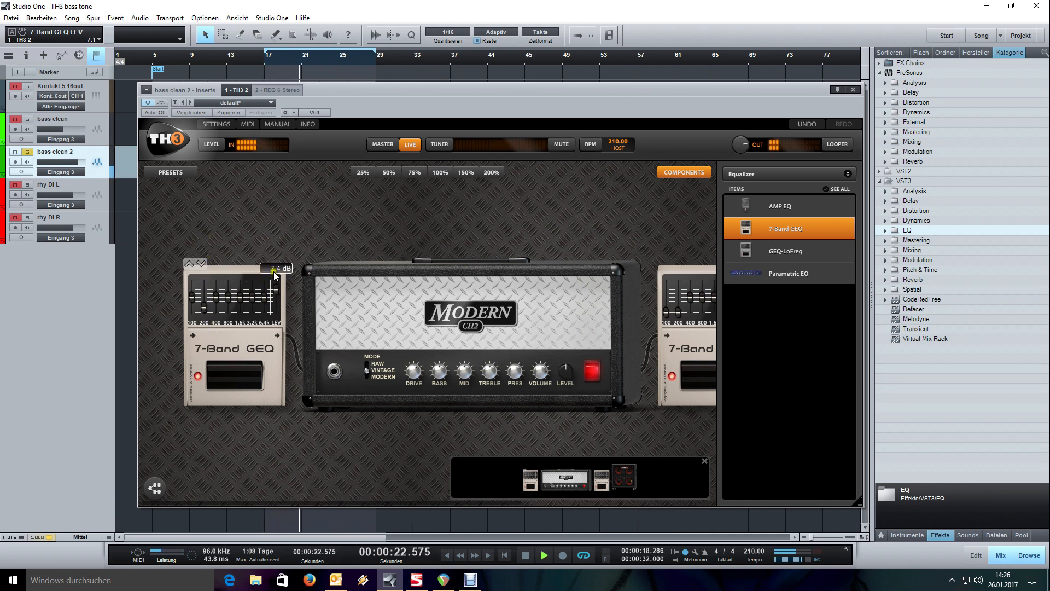
Compare the sound with the pre-amp GEQ on and off, leave that pedal bypassed, and stop playback
drag(344, 226, 317, 221)
click(206, 367)
click(205, 367)
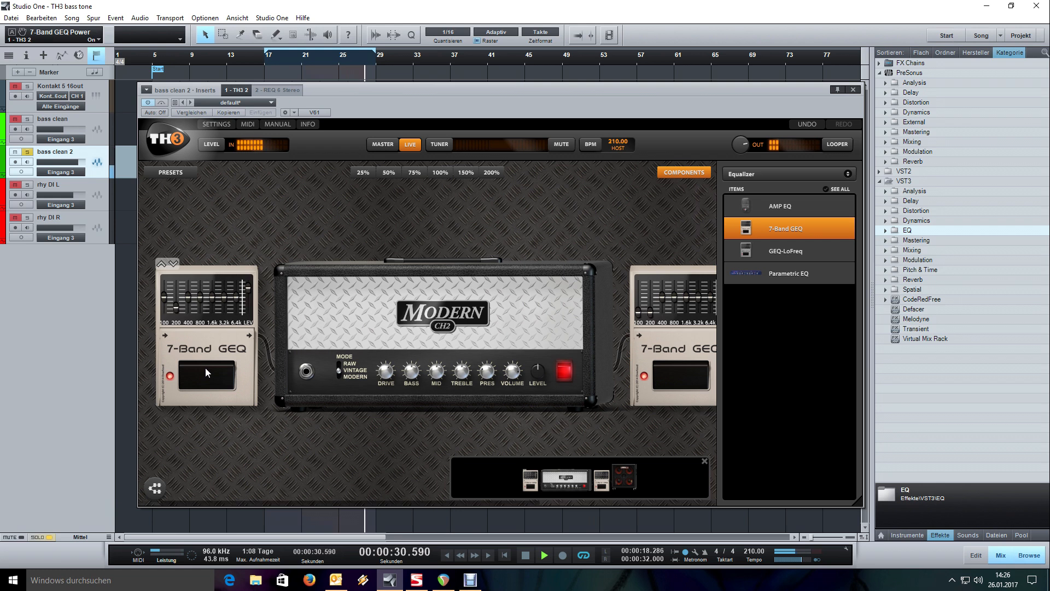
click(205, 368)
drag(448, 227, 444, 224)
key(space)
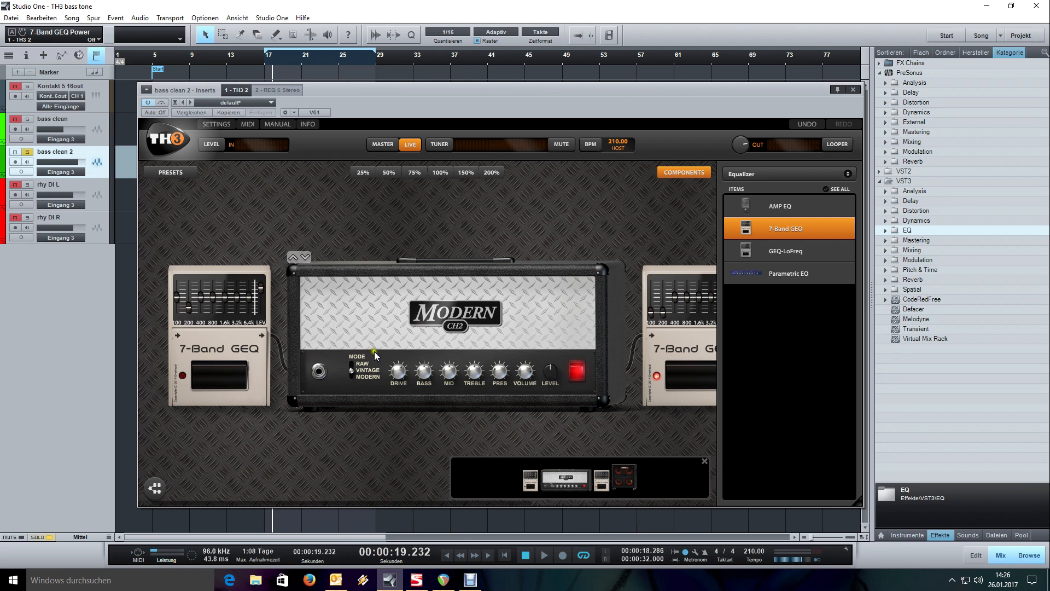
Solo the bass clean track alongside bass clean 2 and play both layers together
drag(385, 216, 408, 225)
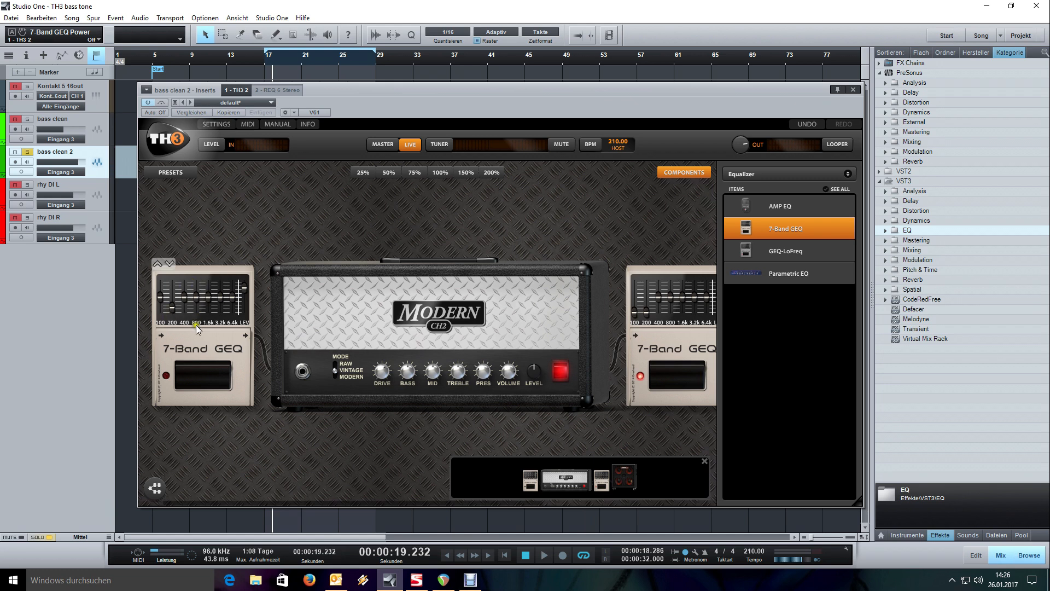
drag(376, 223, 445, 215)
click(28, 119)
key(space)
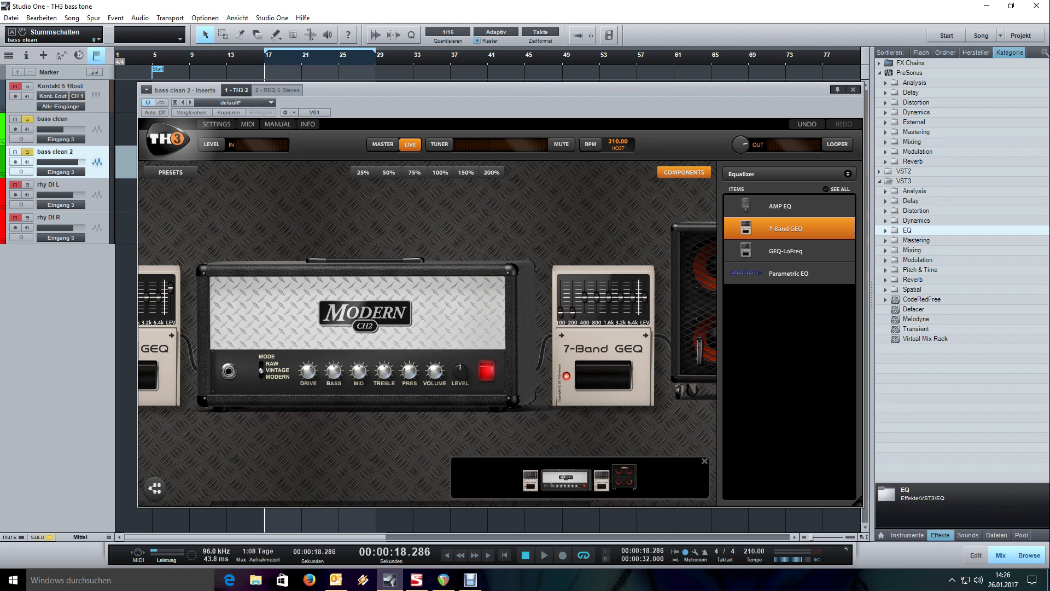
key(space)
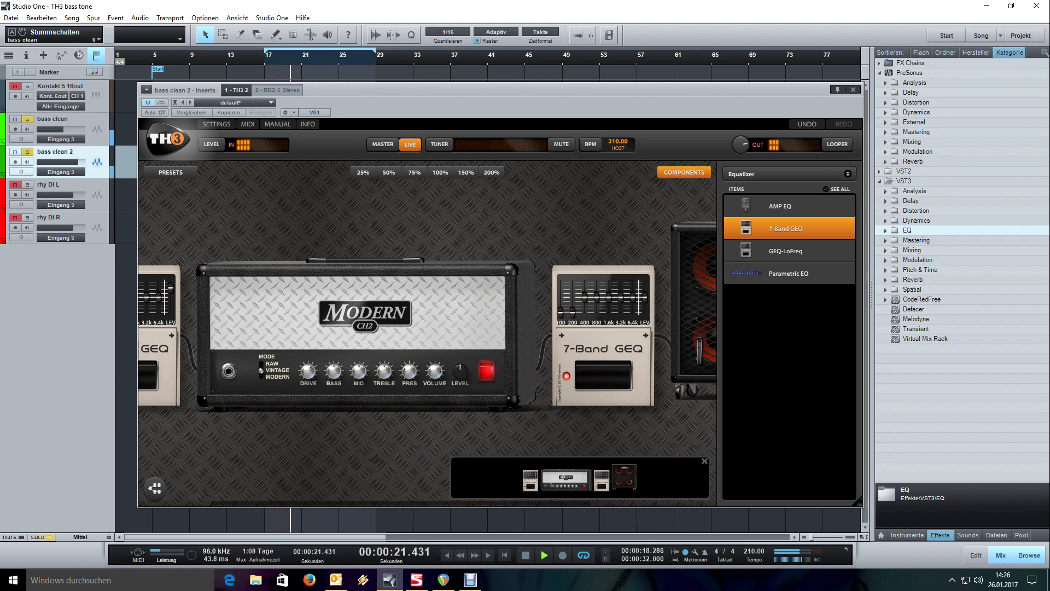
key(space)
Examine the REQ 6 filter curve on bass clean 2 against the TH3 GEQ settings, moving the insert window aside
click(277, 90)
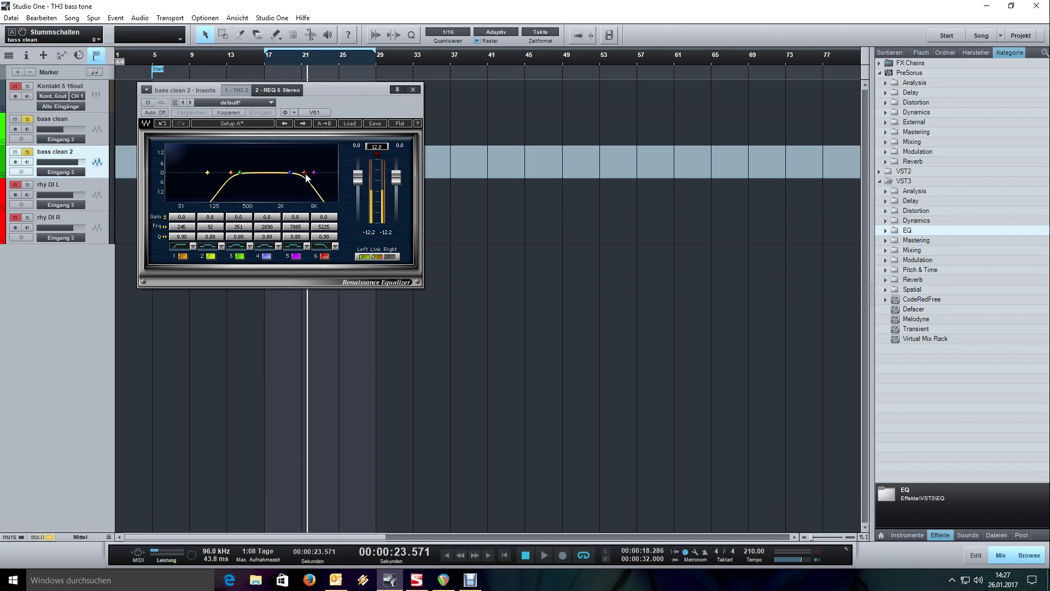
drag(312, 97, 376, 101)
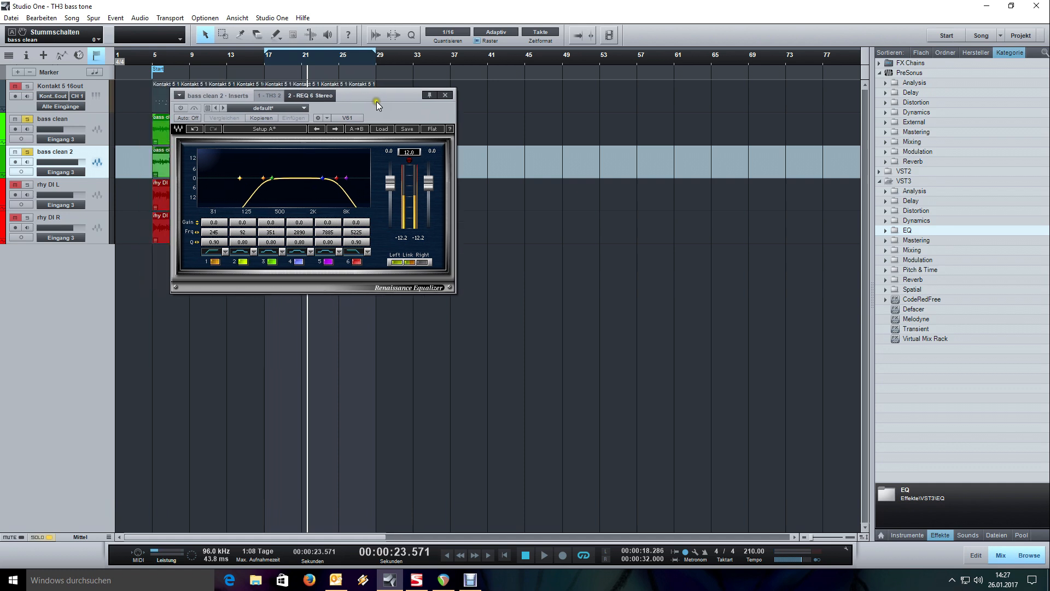
click(276, 96)
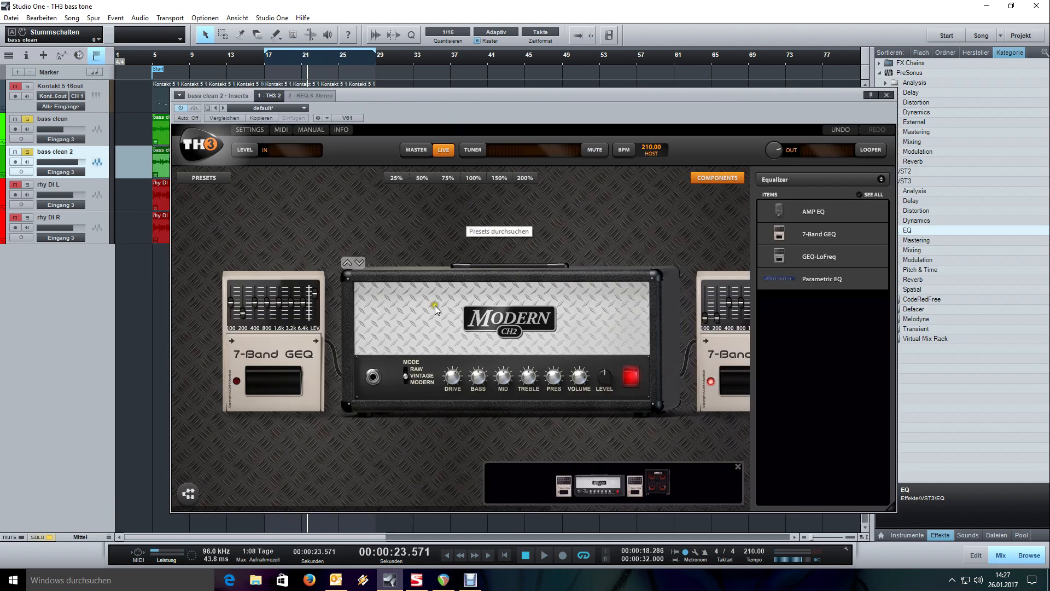
click(243, 317)
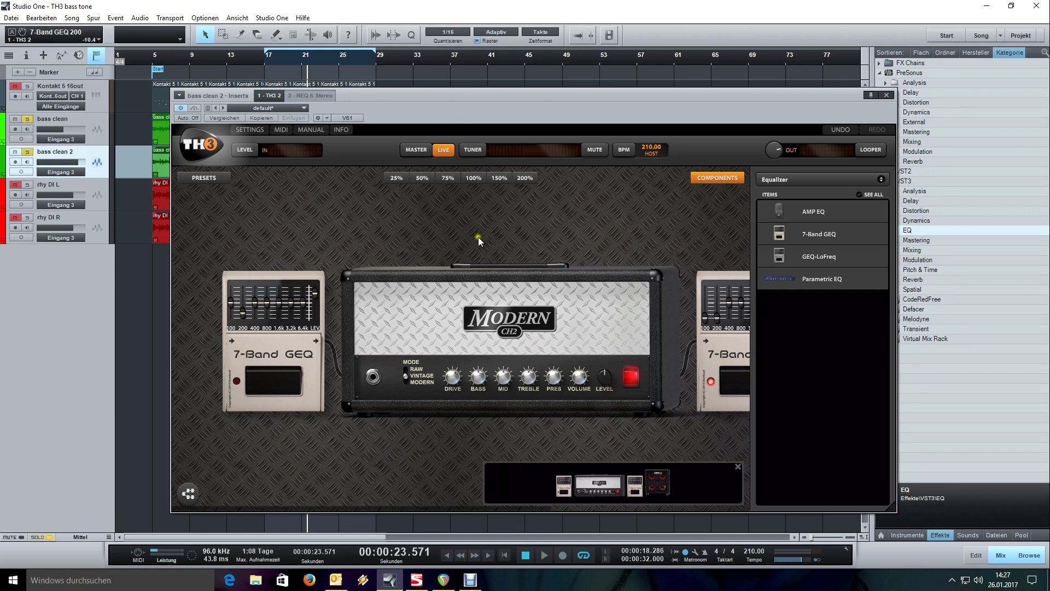
drag(554, 228, 402, 209)
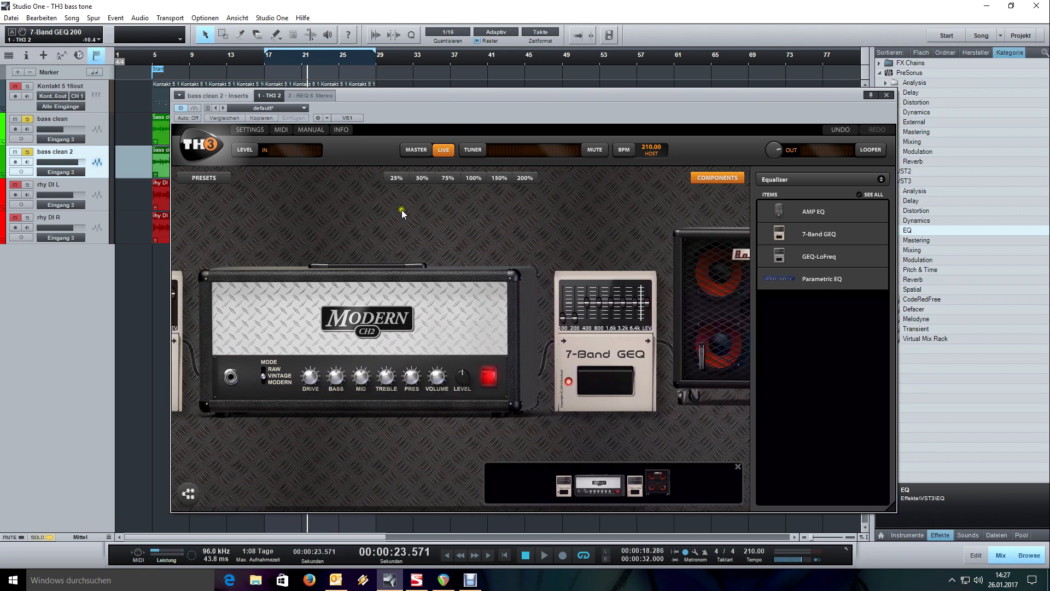
Activate the REQ 6 insert on bass clean 2 and play both bass tracks
click(309, 95)
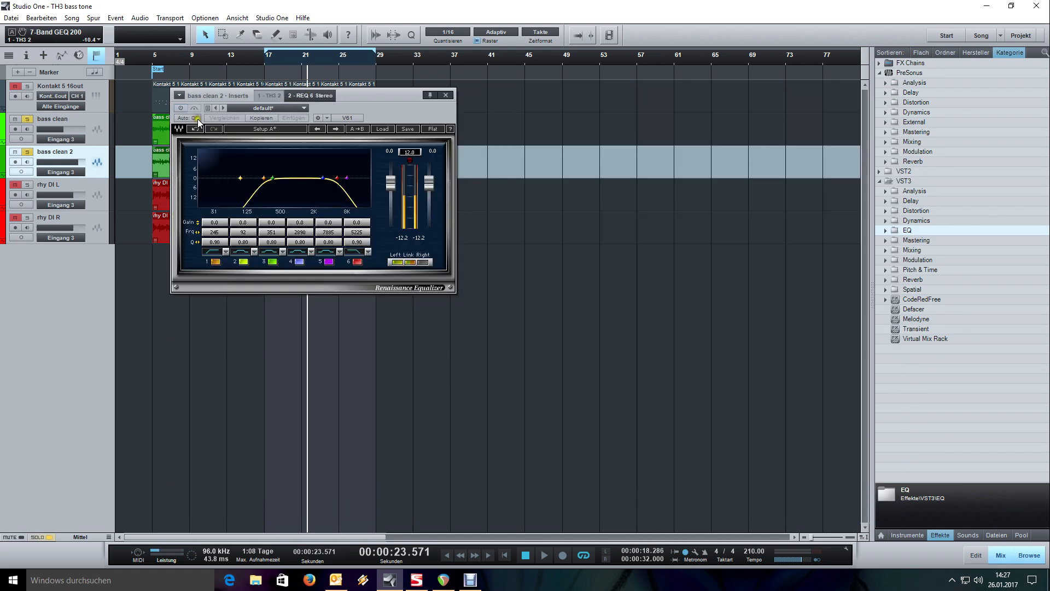
click(180, 108)
key(space)
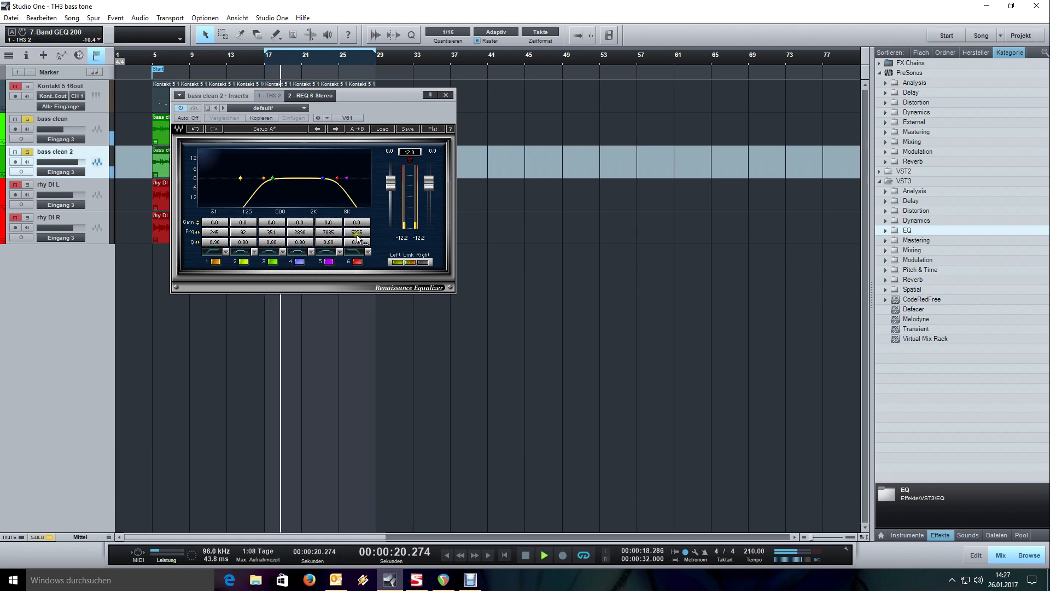
Set the band 6 frequency of the REQ 6 on bass clean 2 to 4791 Hz and return to the TH3 insert
drag(360, 233, 356, 233)
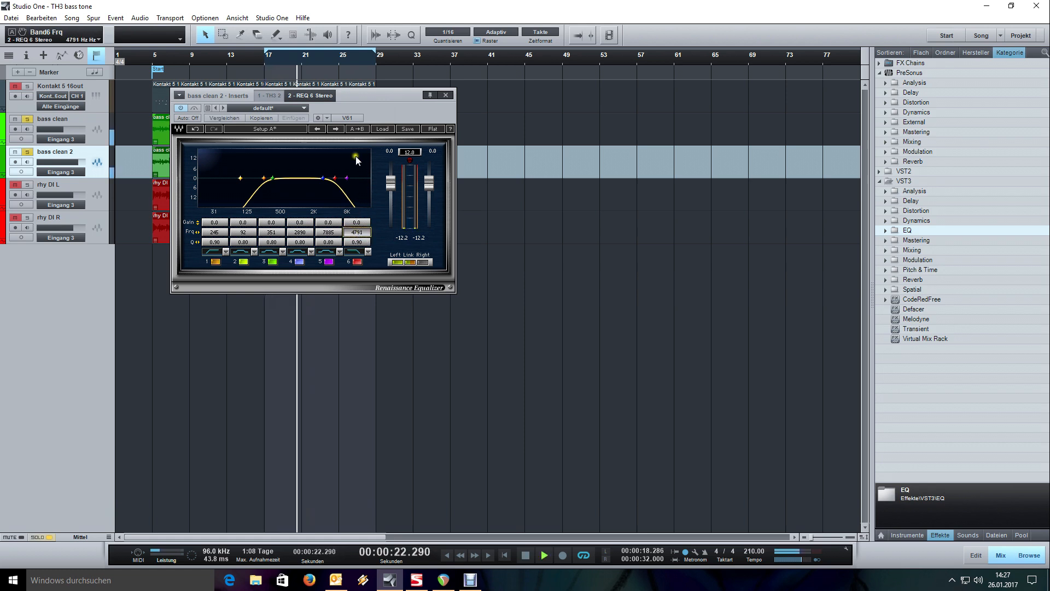
click(269, 95)
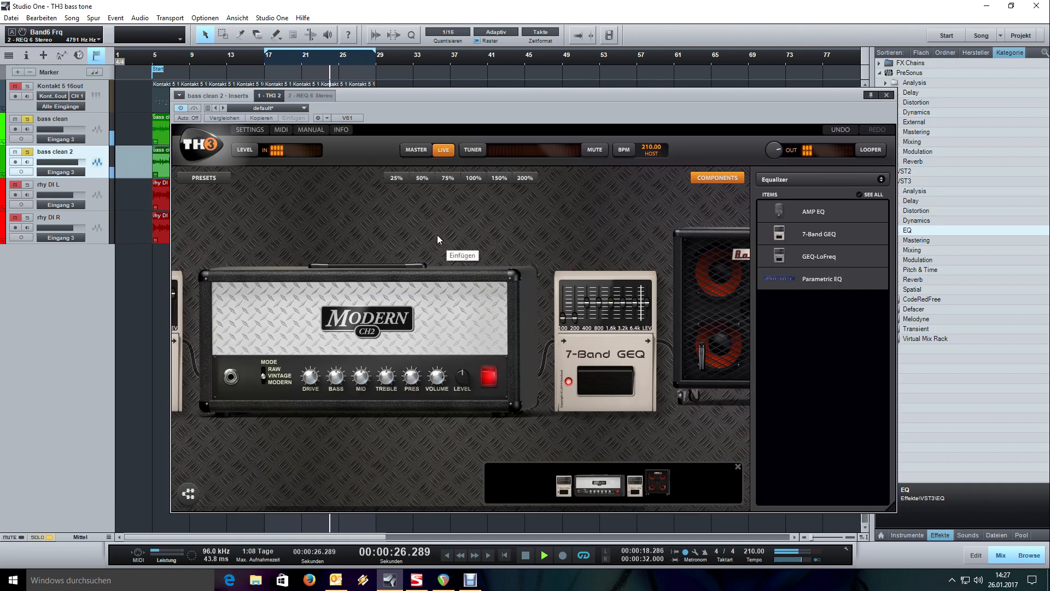
Clear the track solos and slightly raise the level slider of the 7-Band GEQ after the amp while the full mix plays
key(shift+s)
key(space)
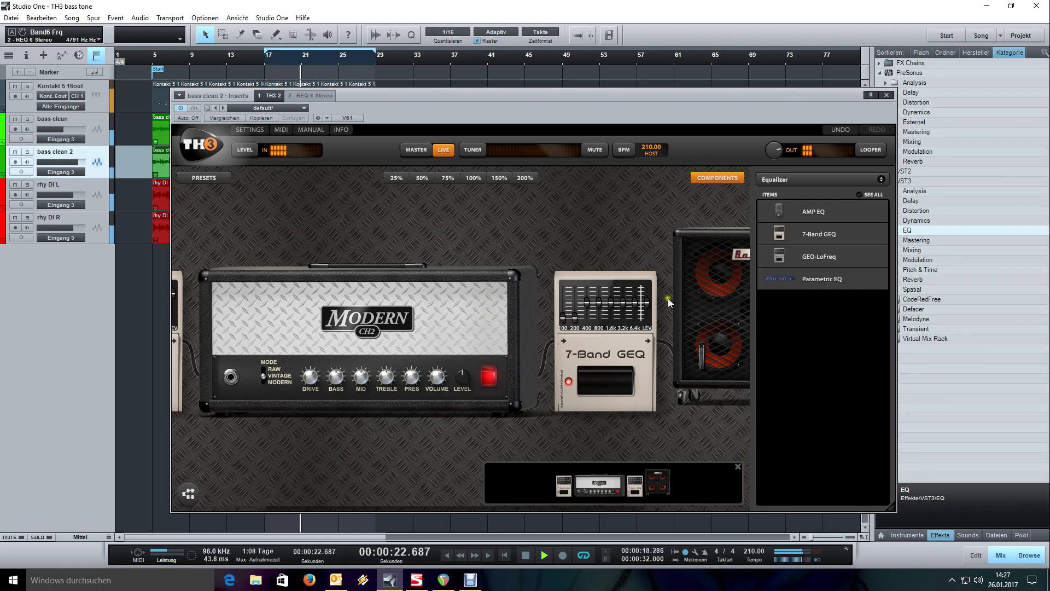
mouse_move(647, 302)
mouse_down()
mouse_move(648, 264)
mouse_move(651, 283)
mouse_up()
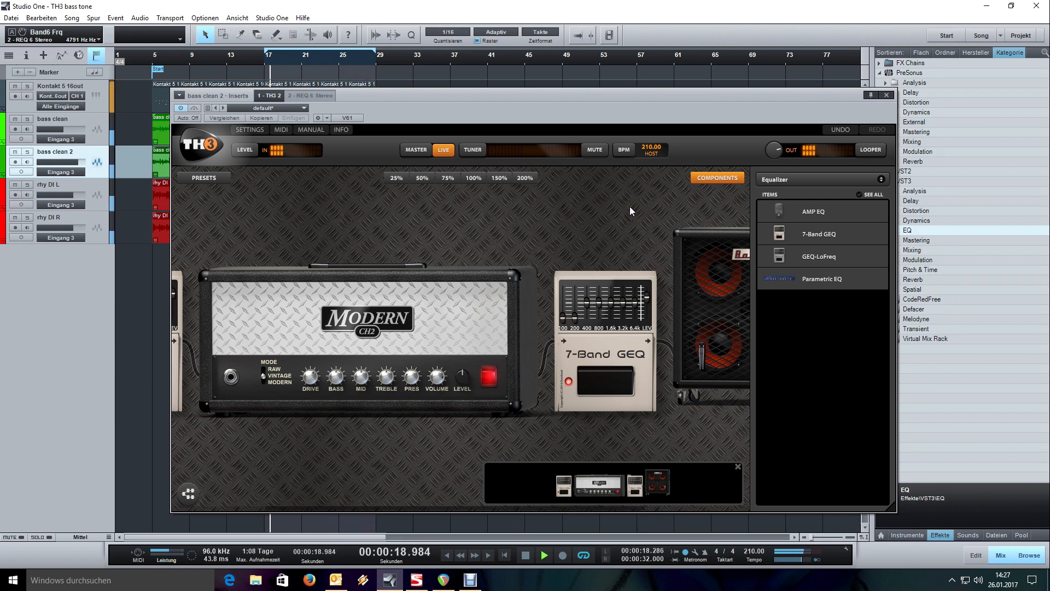
drag(647, 297, 648, 301)
drag(643, 222, 477, 222)
drag(383, 232, 606, 228)
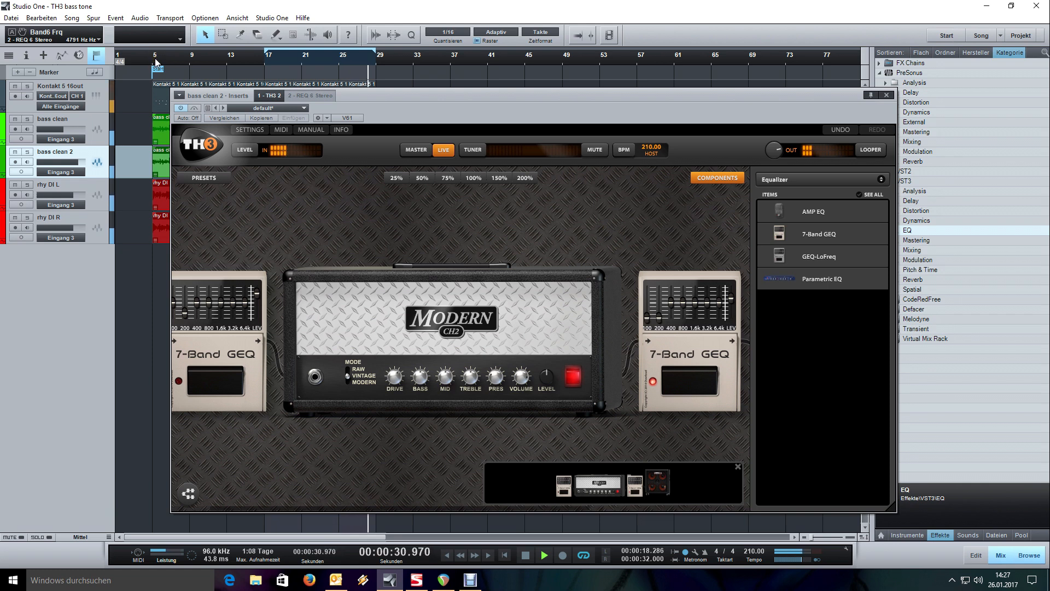
Play the full mix from bar 5 and compare it with bass clean 2 muted and unmuted
key(space)
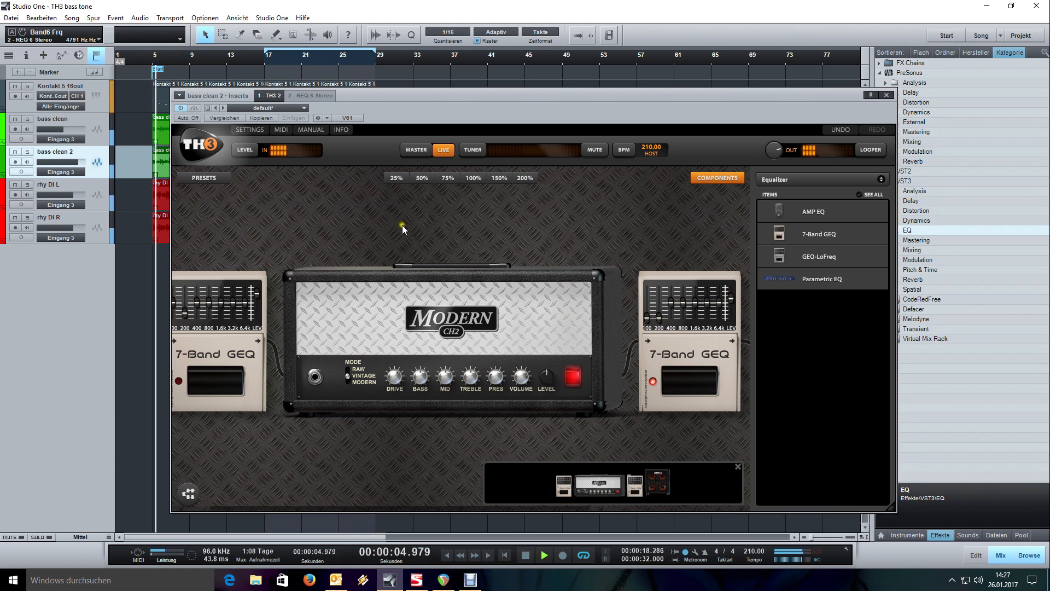
drag(602, 224, 506, 231)
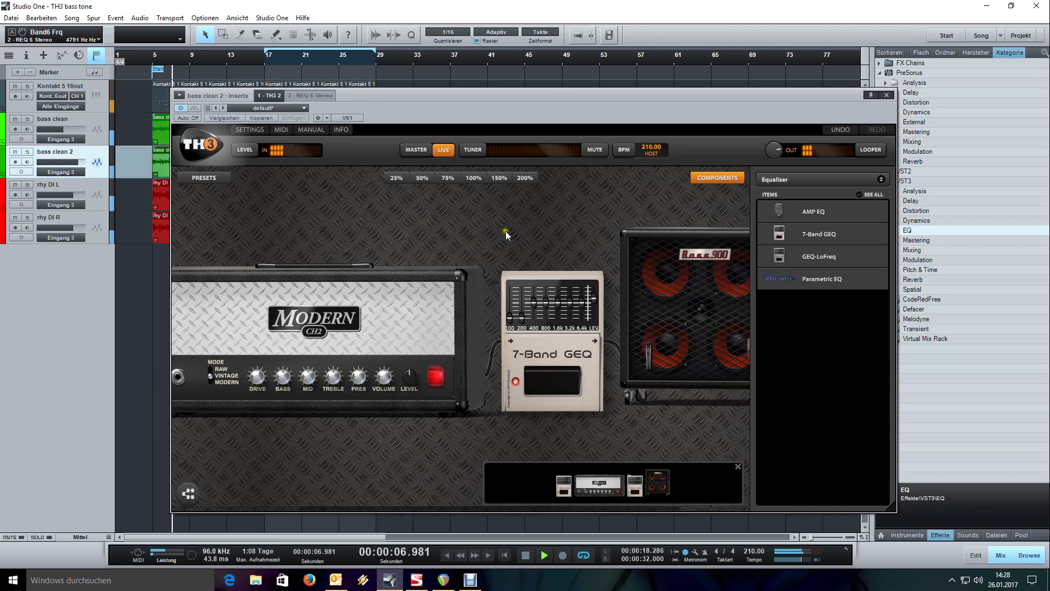
click(15, 152)
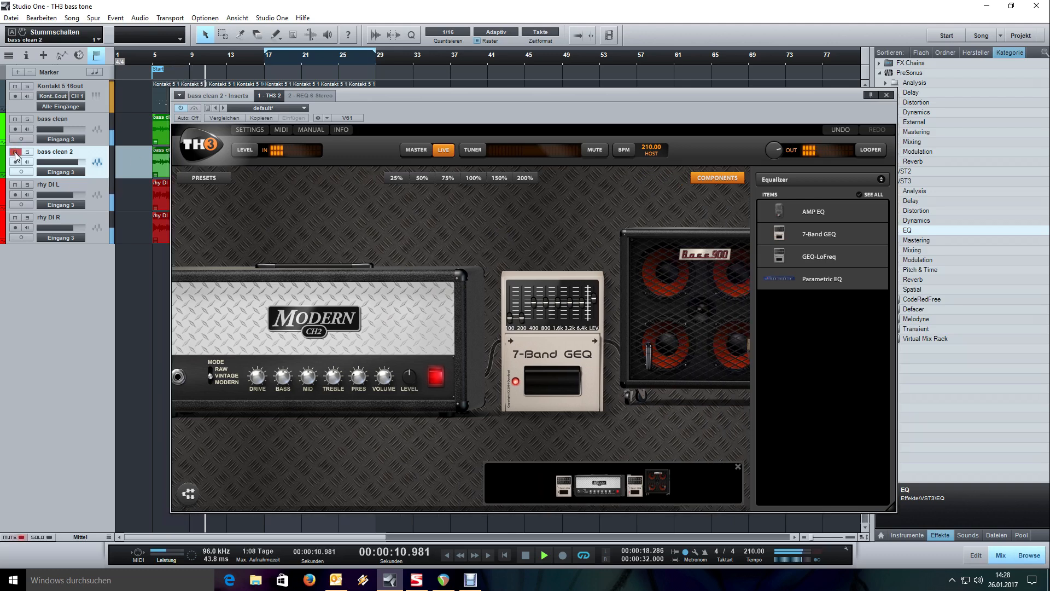
click(15, 152)
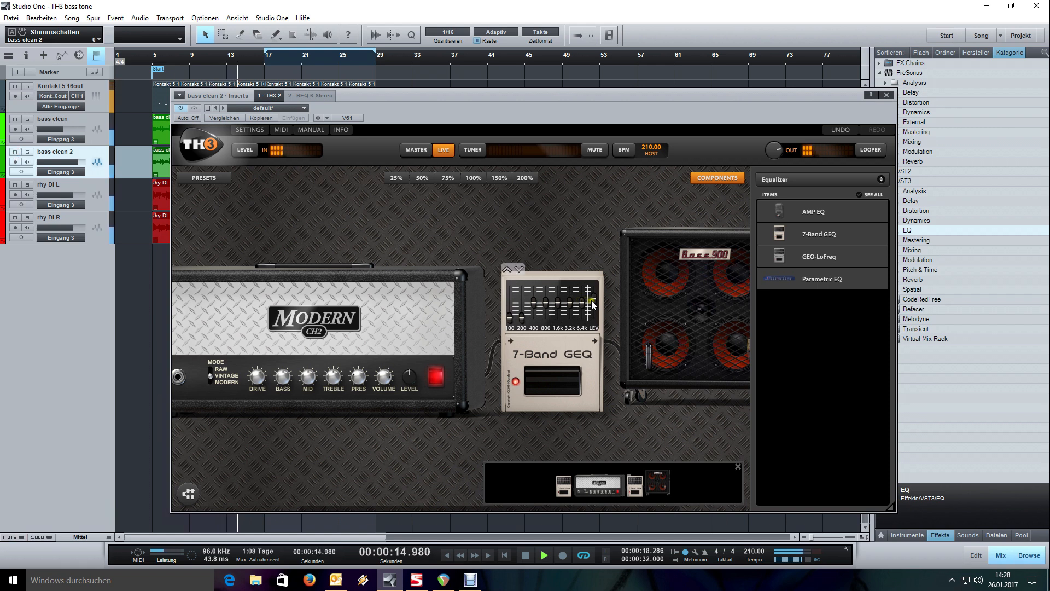
Fine-tune the post-amp GEQ level against the full mix, then hide the TH3 component list and stop playback
drag(592, 301, 591, 306)
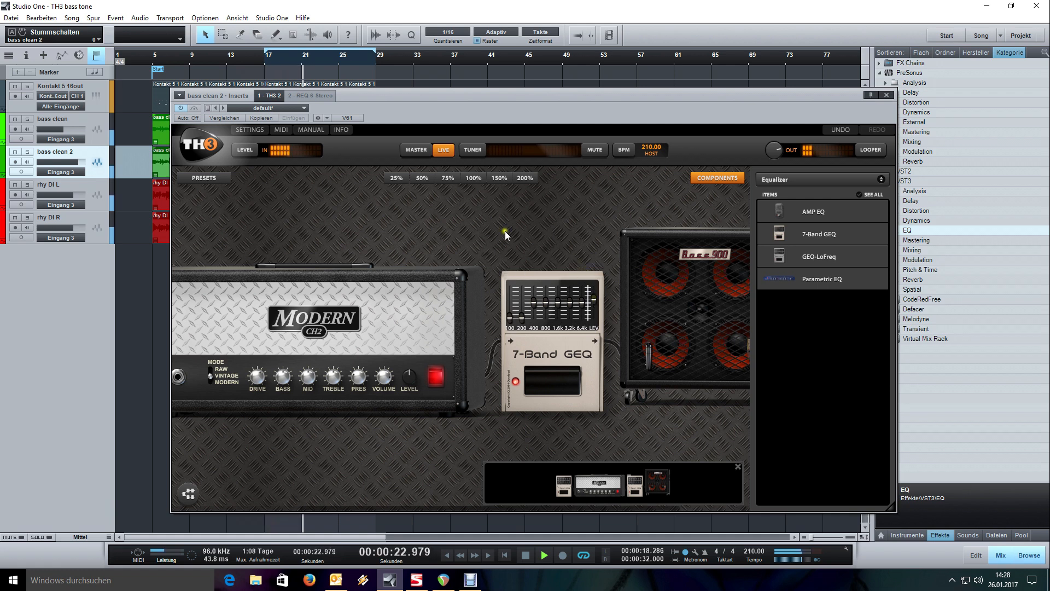
drag(488, 227, 623, 229)
click(706, 181)
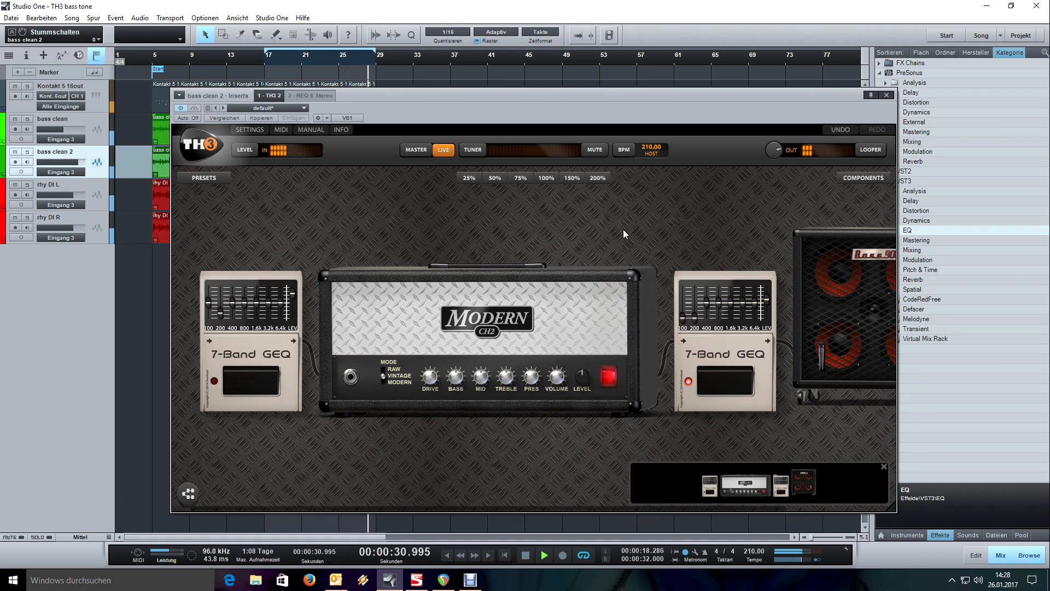
key(space)
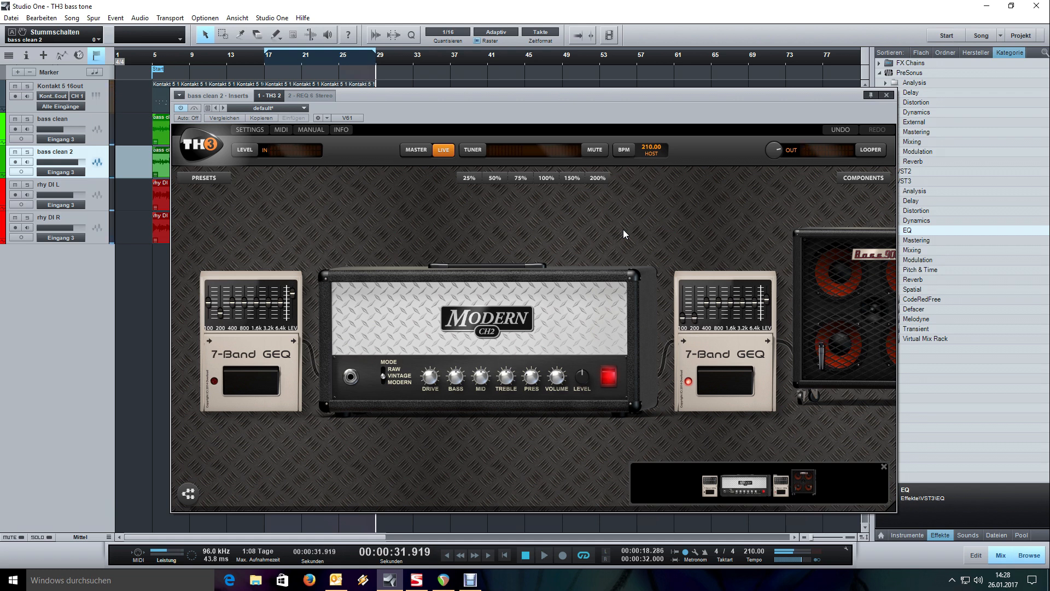